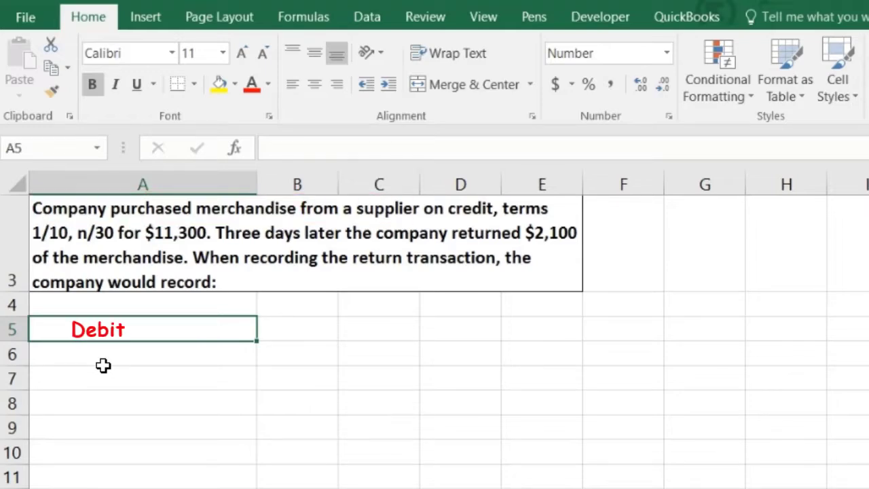
# Record the purchase's debit line in row 5: Inv in column A and 11,300 in column B.
pyautogui.write('Inv')
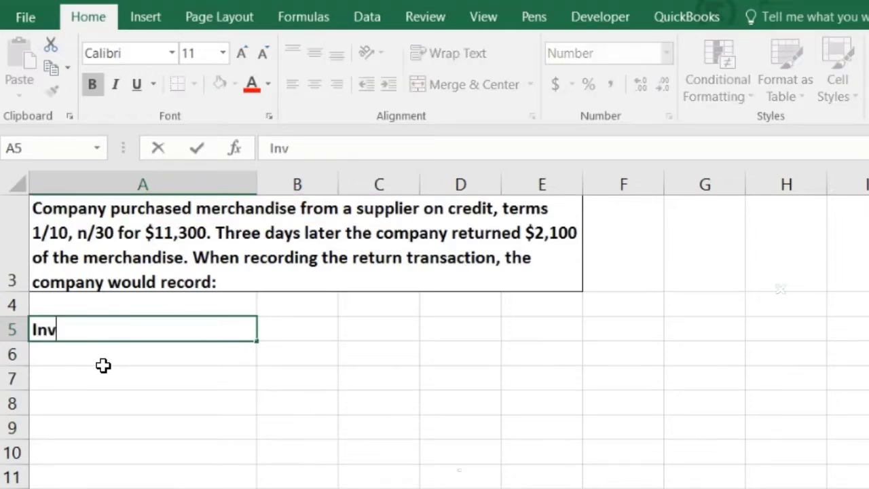
pyautogui.press('Tab')
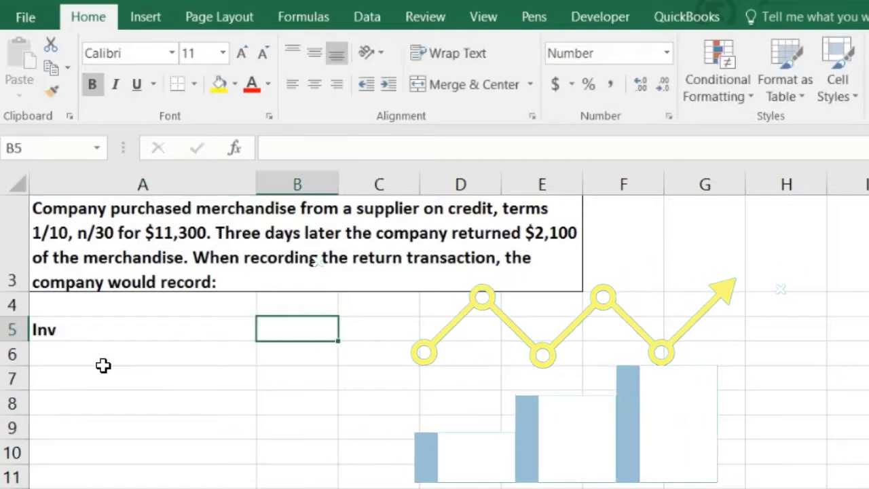
pyautogui.write('11,300')
pyautogui.press('Return')
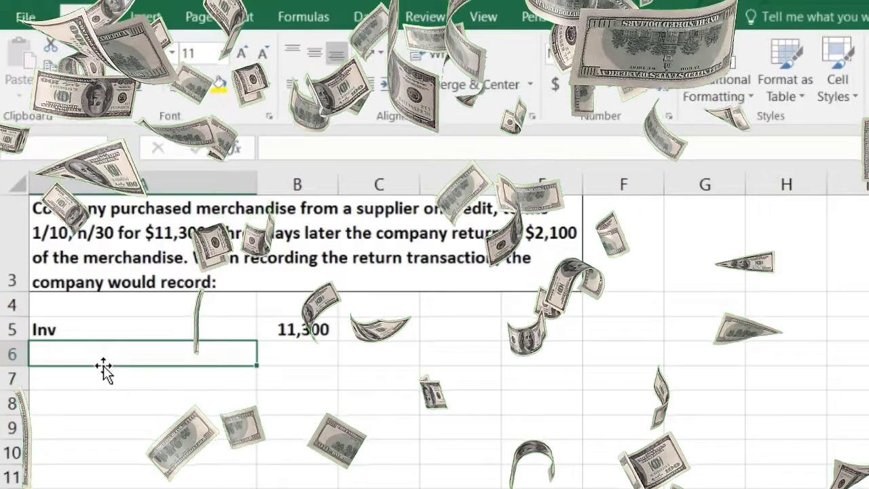
# Add the indented account AP in A6, with a formula in C6 crediting the negative of the inventory debit in B5.
pyautogui.write('AP')
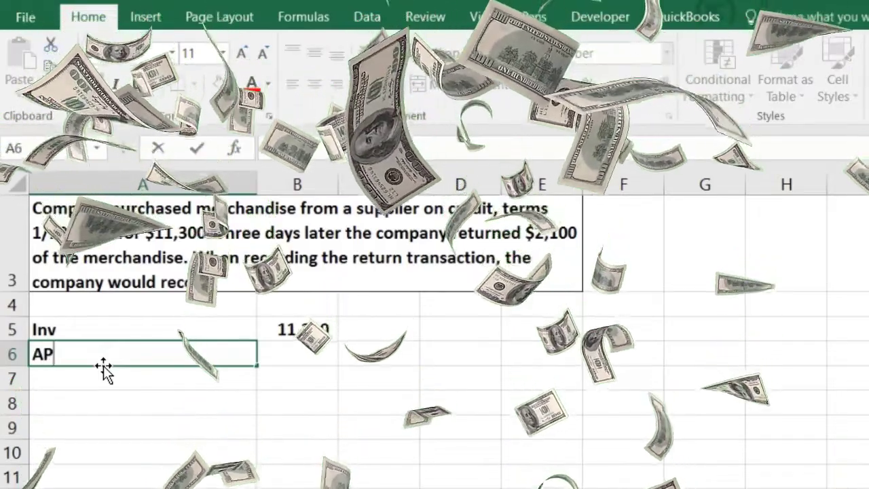
pyautogui.press('Tab')
pyautogui.press('Tab')
pyautogui.write('-')
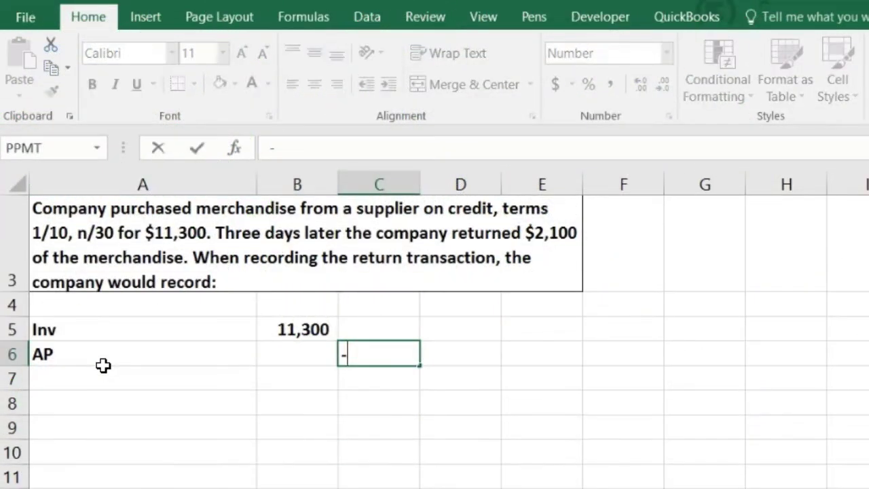
pyautogui.press('Up')
pyautogui.press('Return')
pyautogui.press('Return')
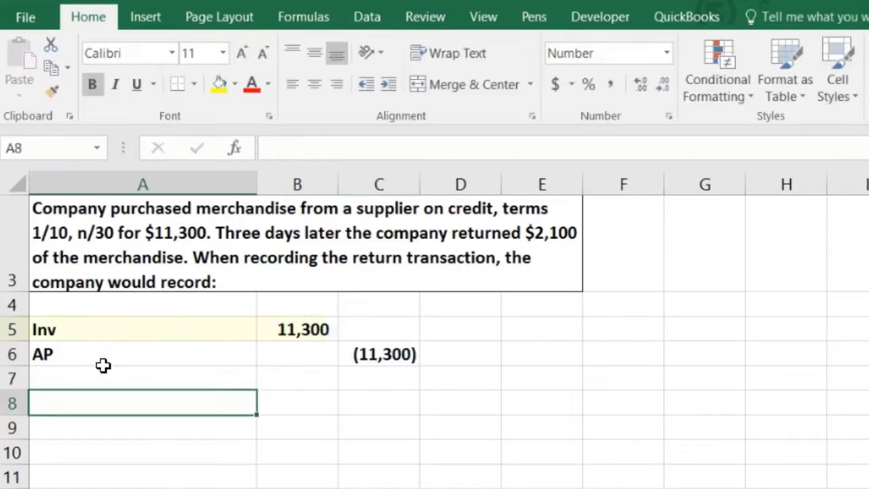
pyautogui.click(114, 355)
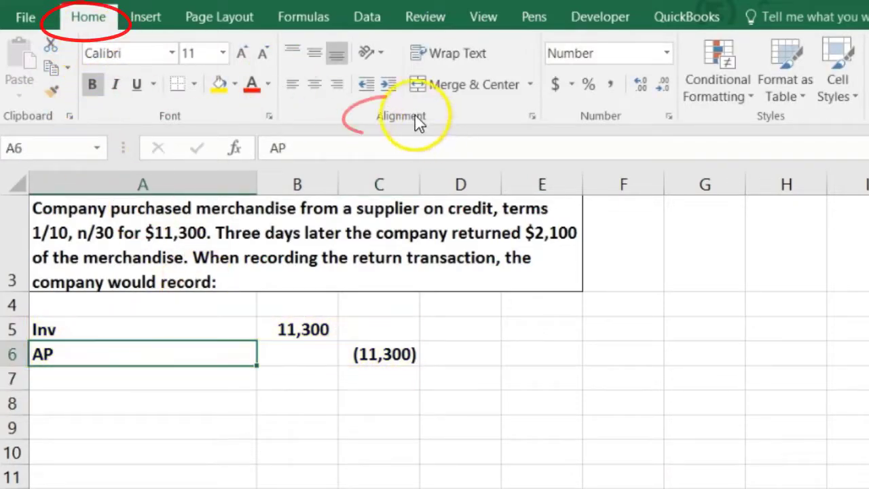
# Record the return's credit line in row 9: Inv in column A and -2100 in column C.
pyautogui.click(107, 402)
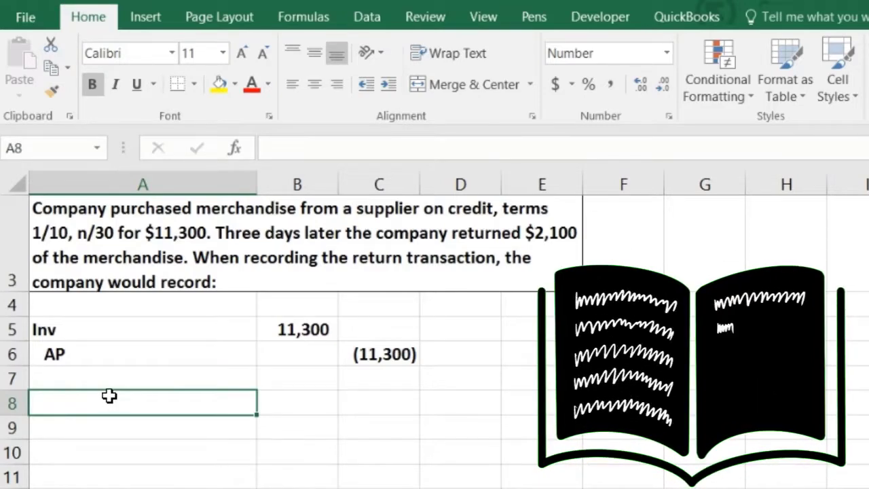
pyautogui.click(109, 426)
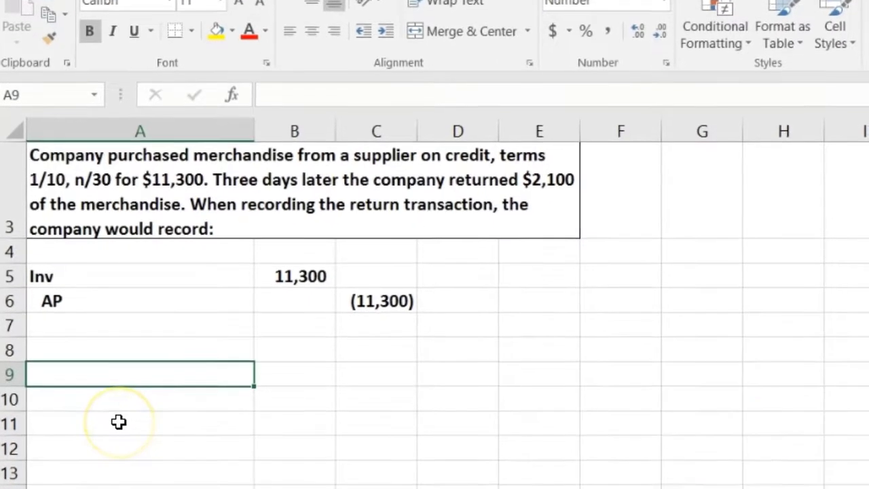
pyautogui.write('Inv')
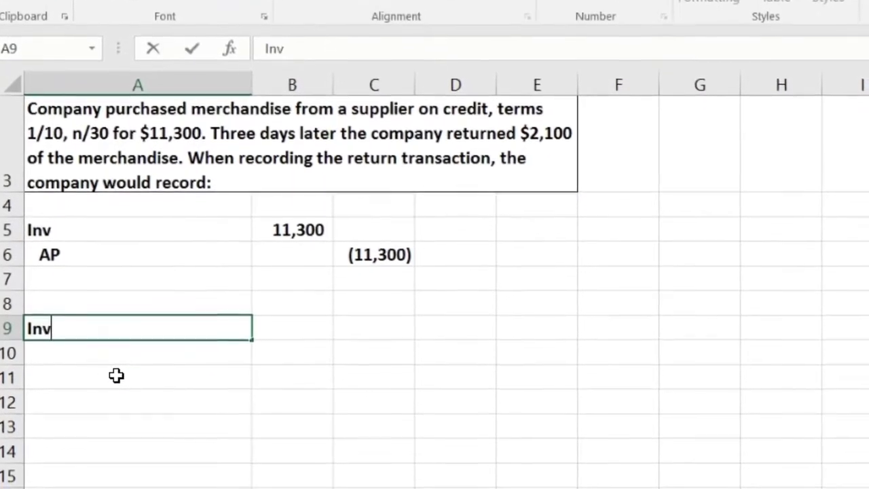
pyautogui.press('Tab')
pyautogui.press('Tab')
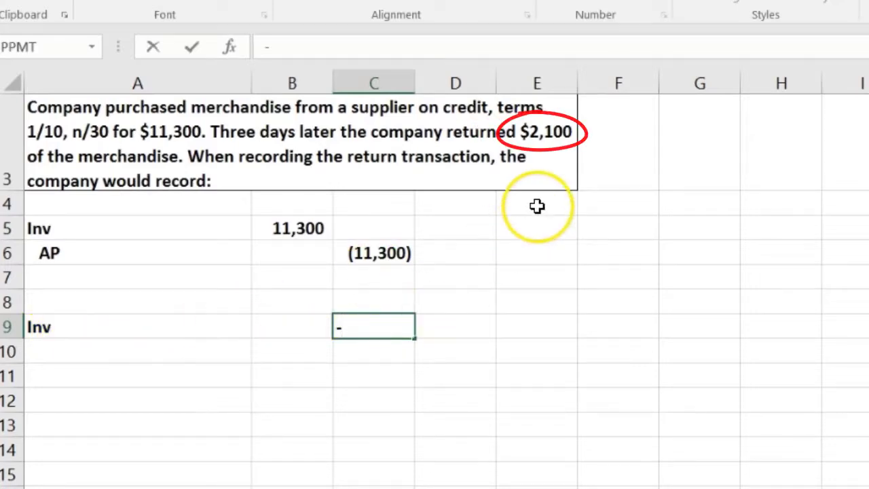
pyautogui.write('-2100')
pyautogui.press('Return')
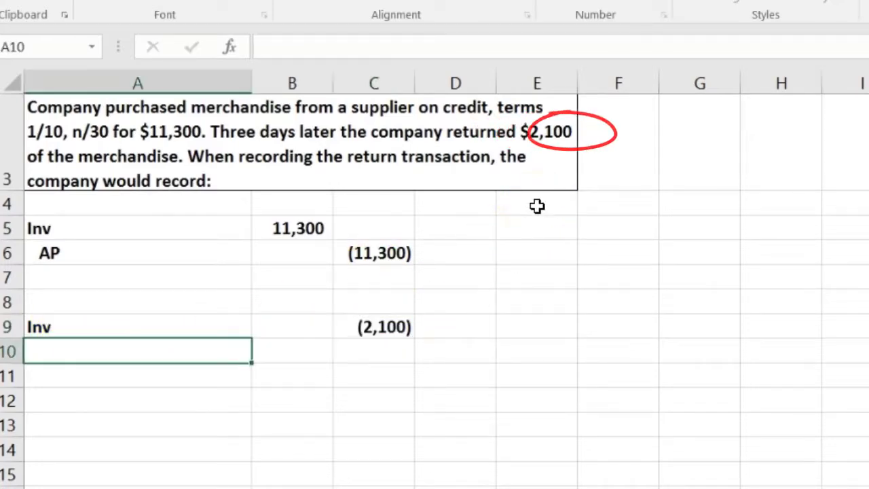
# Enter the negative of C9 as a formula in B8 for the return's debit, and indent the Inv label in A9.
pyautogui.press('Up')
pyautogui.press('Up')
pyautogui.press('Right')
pyautogui.write('-')
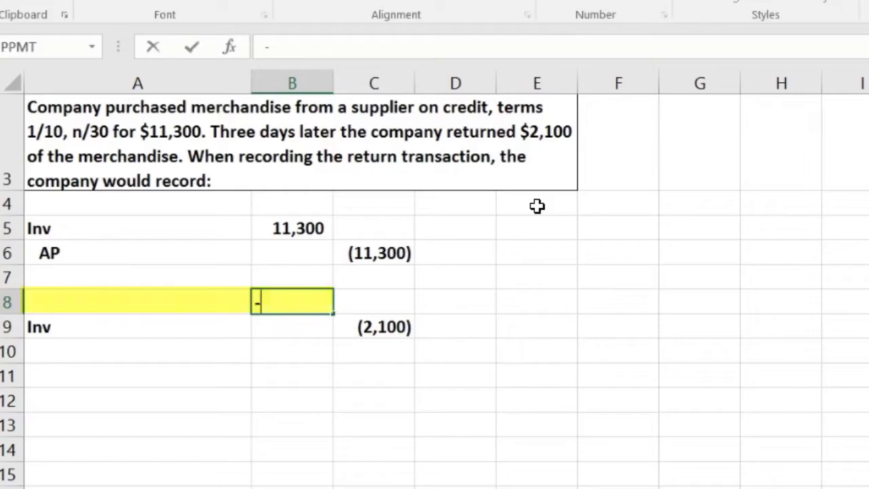
pyautogui.press('Down')
pyautogui.press('Right')
pyautogui.press('Return')
pyautogui.press('Left')
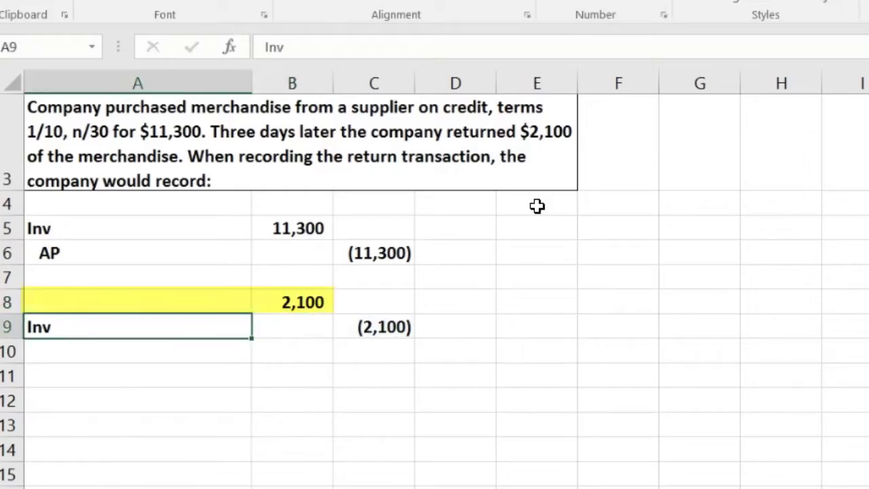
pyautogui.click(390, 6)
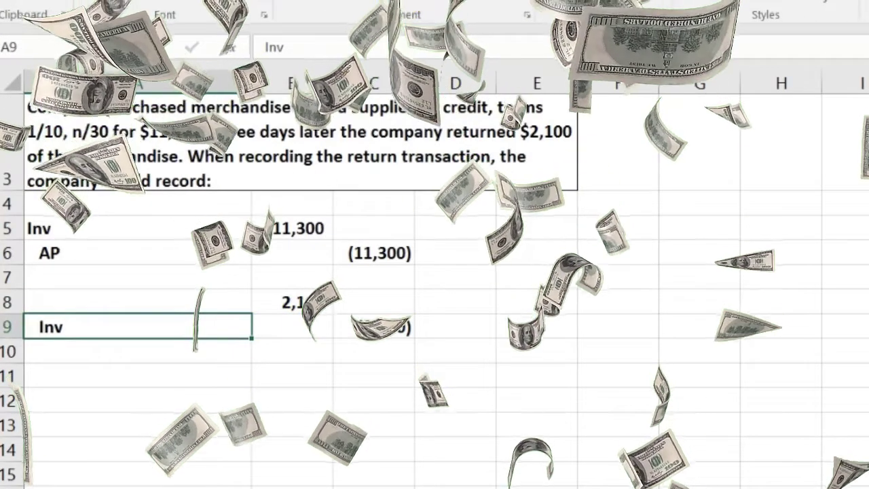
# Enter AP in A8 as the debited account of the return entry.
pyautogui.click(143, 298)
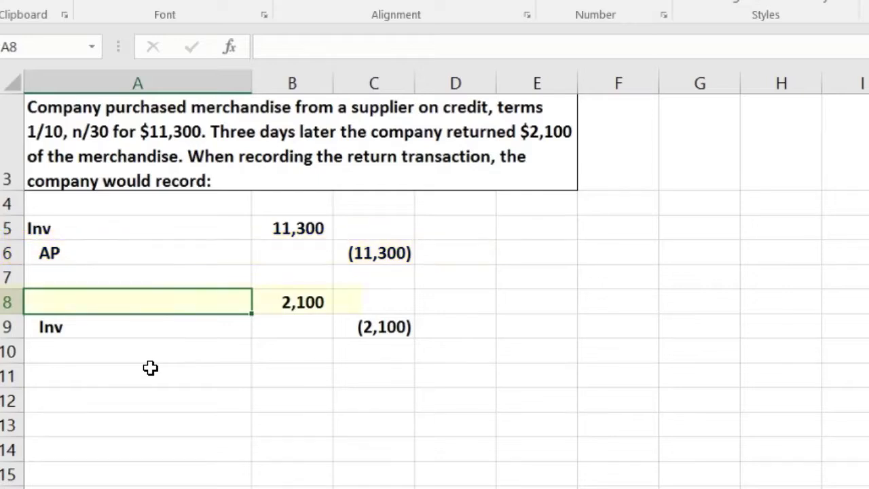
pyautogui.write('AP')
pyautogui.press('Return')
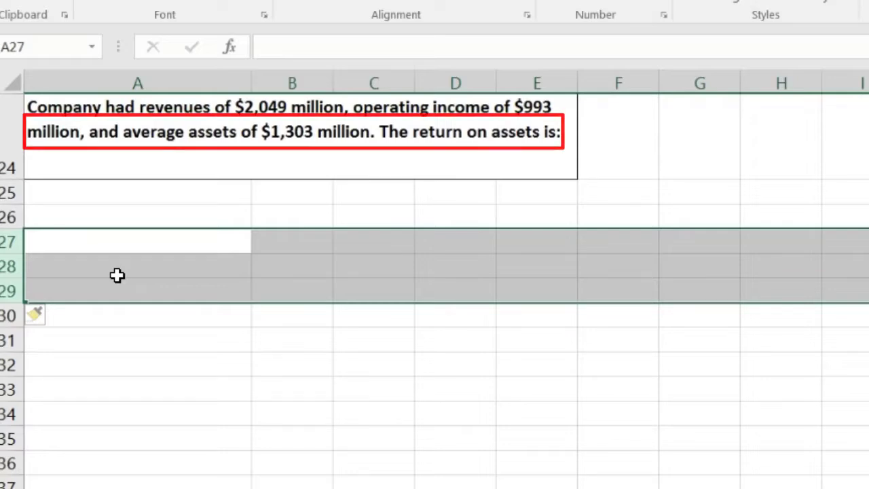
# Label cell A26 as ROA below the return on assets question.
pyautogui.click(115, 210)
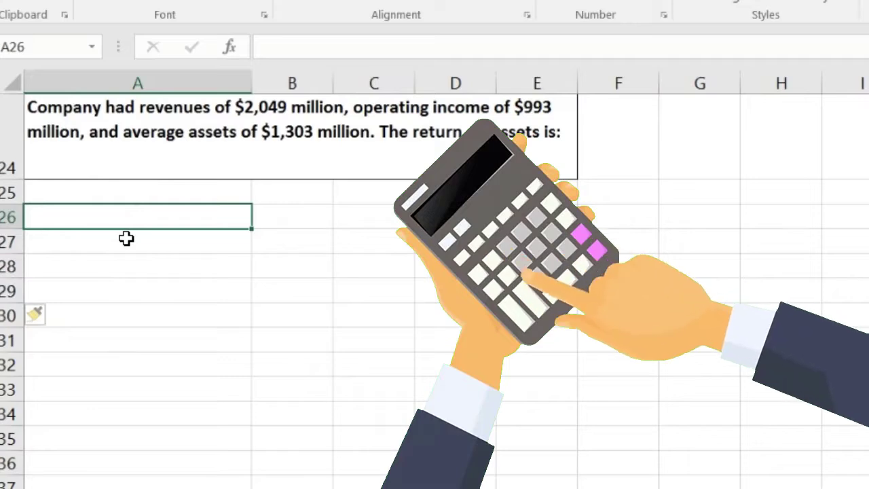
pyautogui.write('ROA')
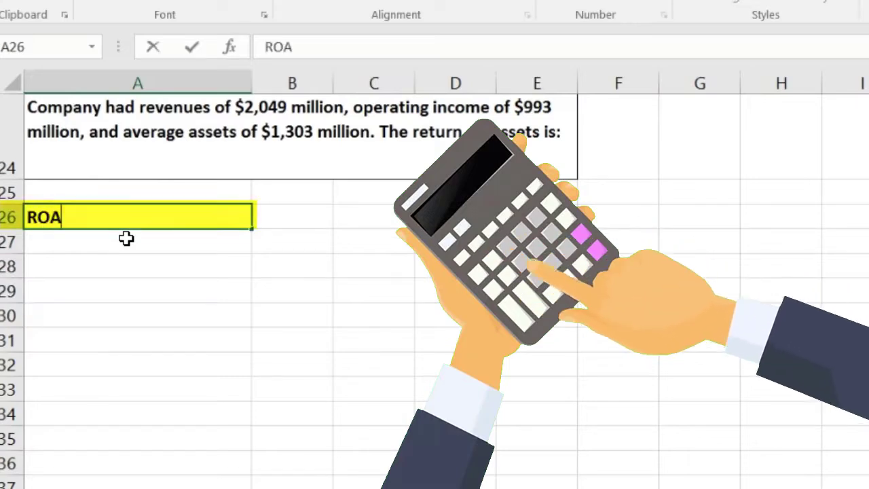
pyautogui.press('Tab')
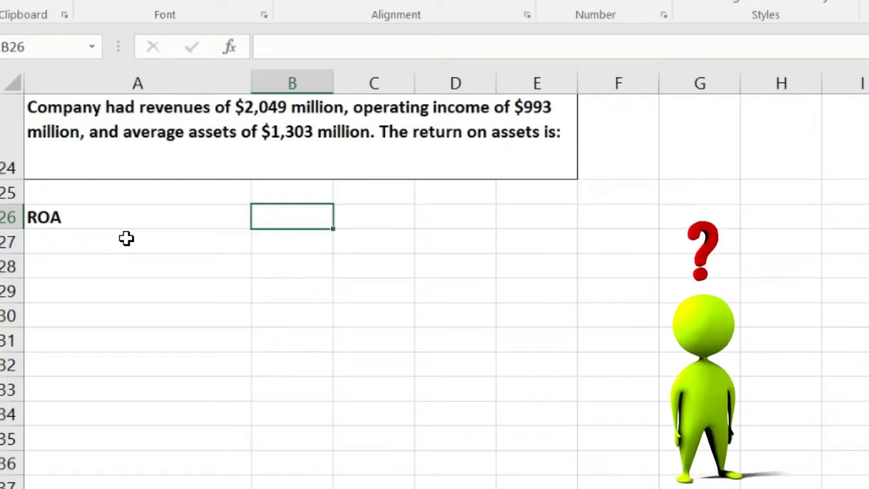
# Enter the ratio text in B26 on two lines, with OI above Ave Assets.
pyautogui.write('OI')
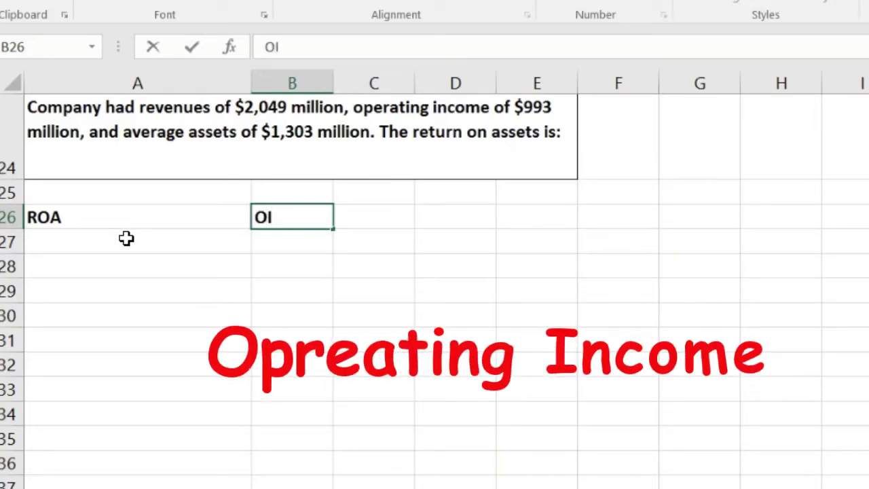
pyautogui.hotkey('alt', 'Return')
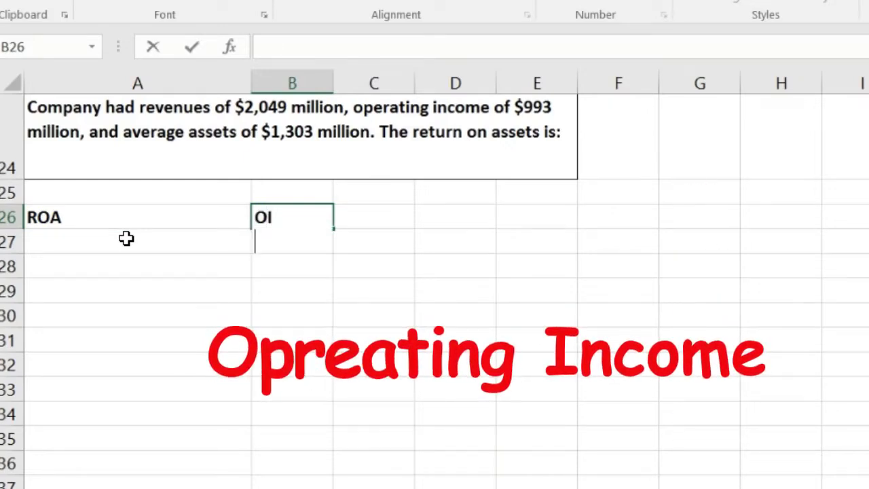
pyautogui.write('Ave')
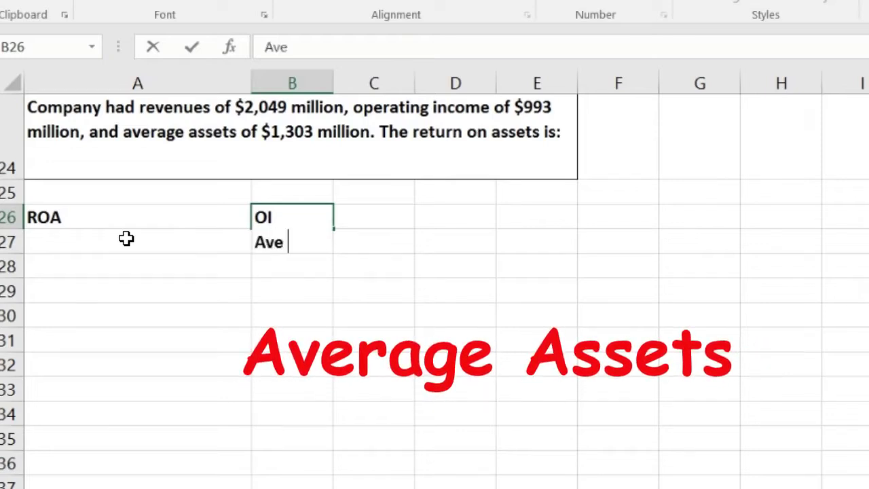
pyautogui.write(' tt')
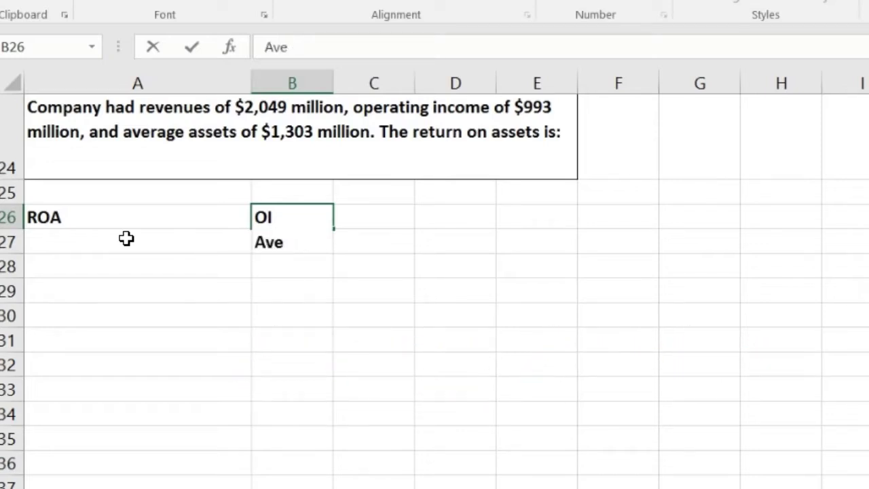
pyautogui.write('sets')
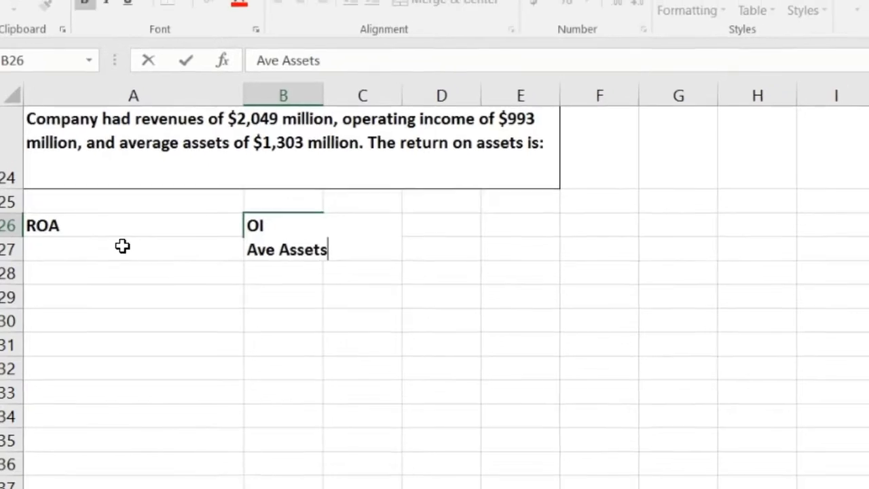
pyautogui.click(126, 238)
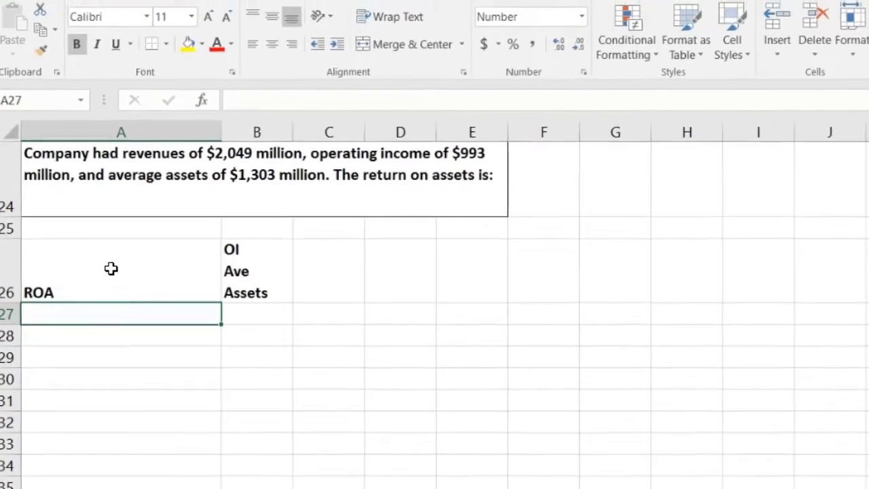
# Merge and center the ratio text across B26:C26.
pyautogui.press('Up')
pyautogui.press('Right')
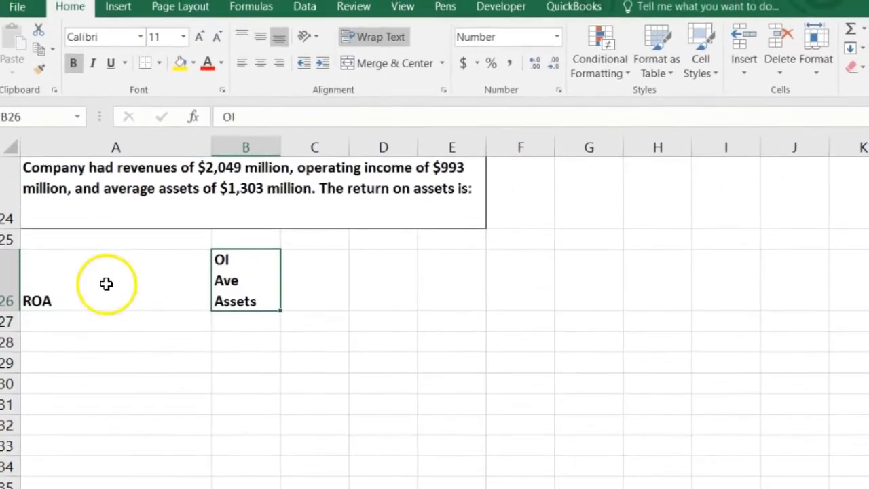
pyautogui.moveTo(246, 266); pyautogui.dragTo(327, 266)
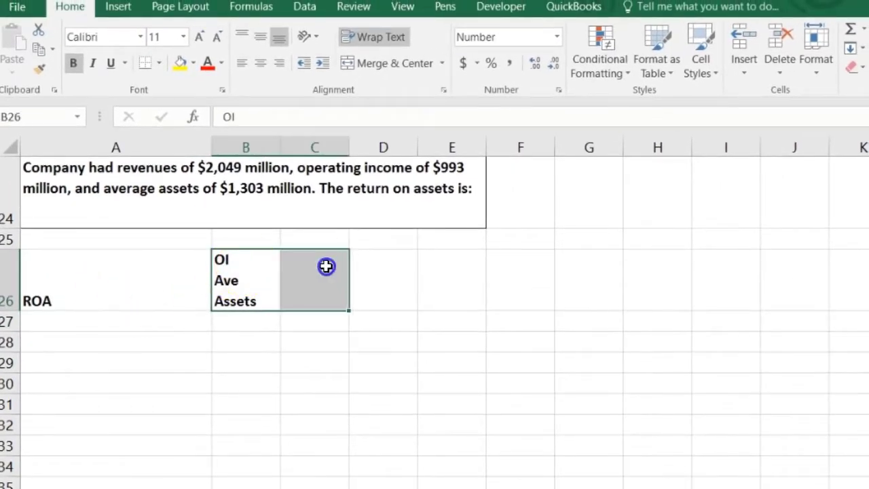
pyautogui.click(358, 63)
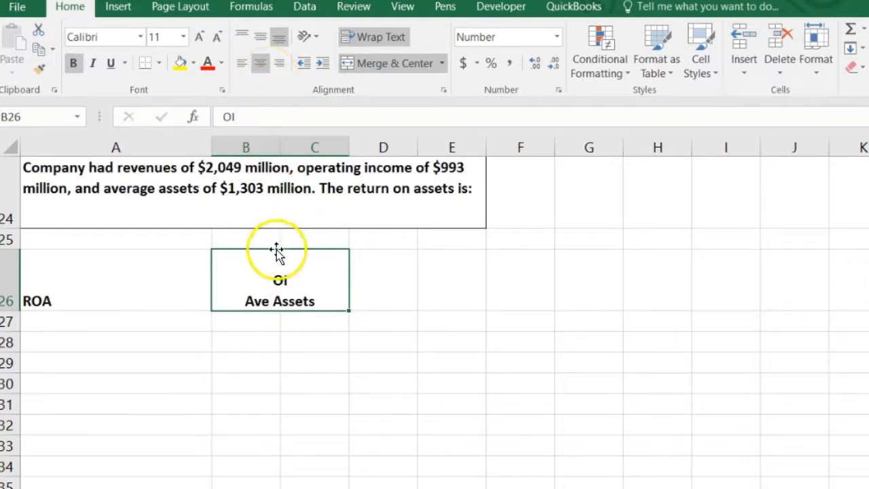
# Underline only OI in the merged ratio cell so that it reads as a fraction.
pyautogui.doubleClick(287, 277)
pyautogui.moveTo(288, 277); pyautogui.dragTo(205, 245)
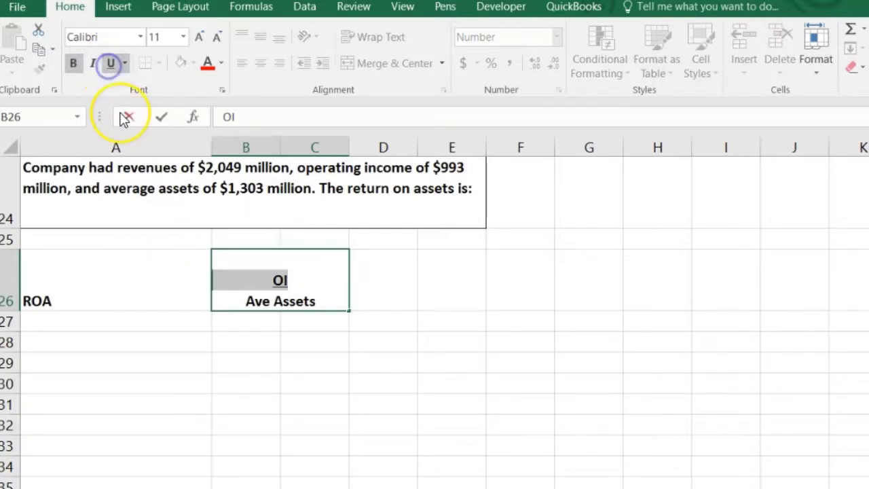
pyautogui.press('Return')
# Enter the figures 993 and 1,303 as text on two lines in cell B28, below the ratio.
pyautogui.press('Right')
pyautogui.press('Right')
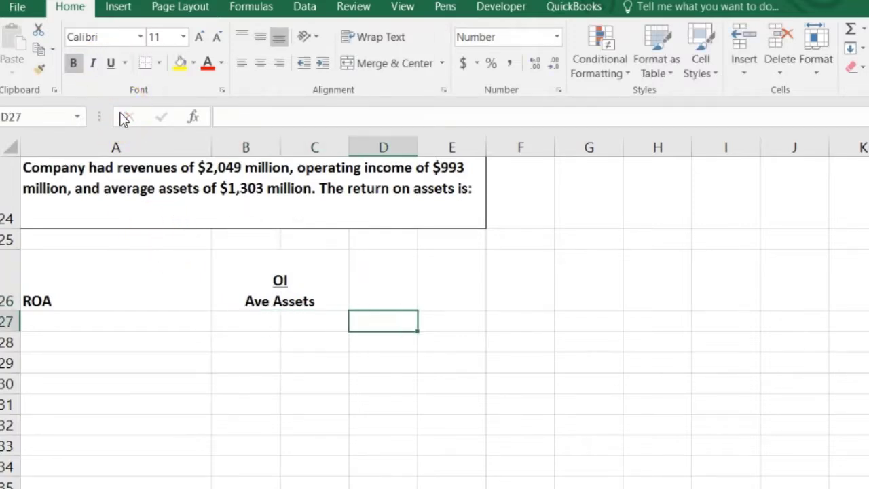
pyautogui.press('Left')
pyautogui.press('Left')
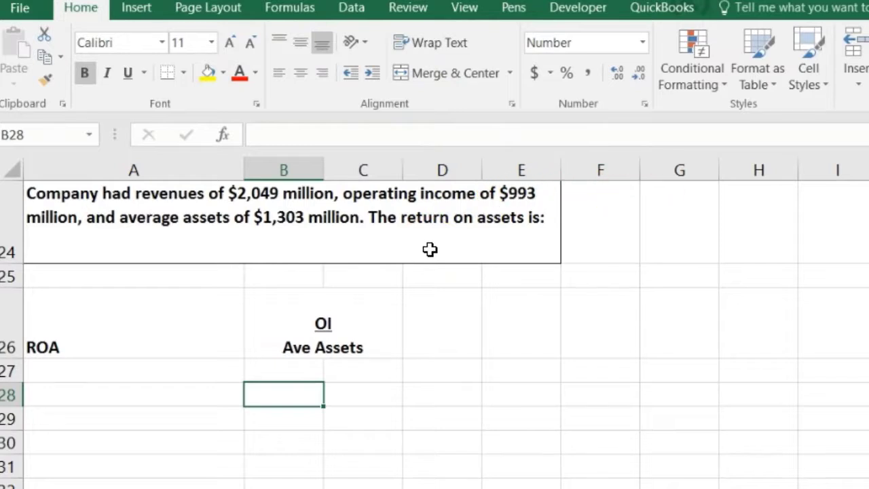
pyautogui.write("'")
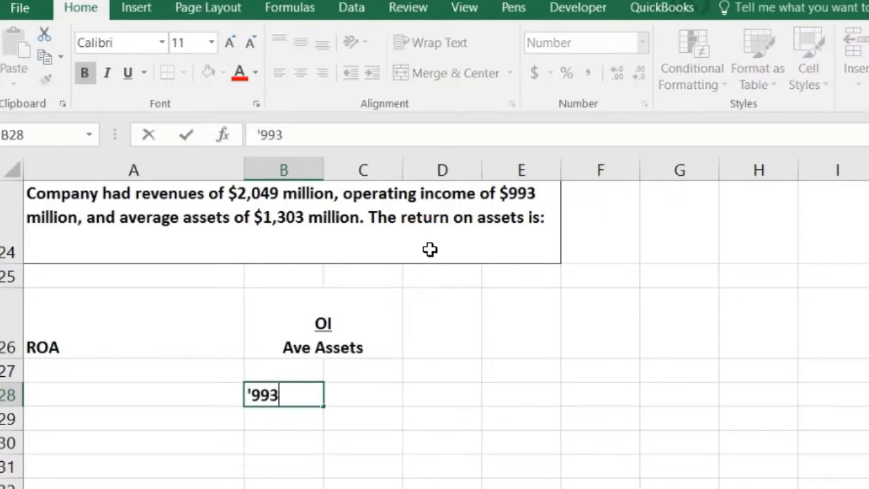
pyautogui.write('993')
pyautogui.hotkey('alt', 'Return')
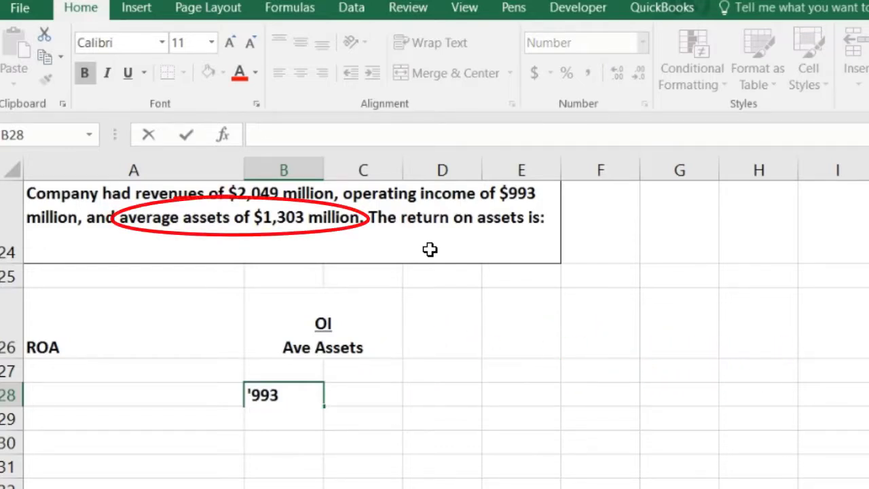
pyautogui.write('1,303')
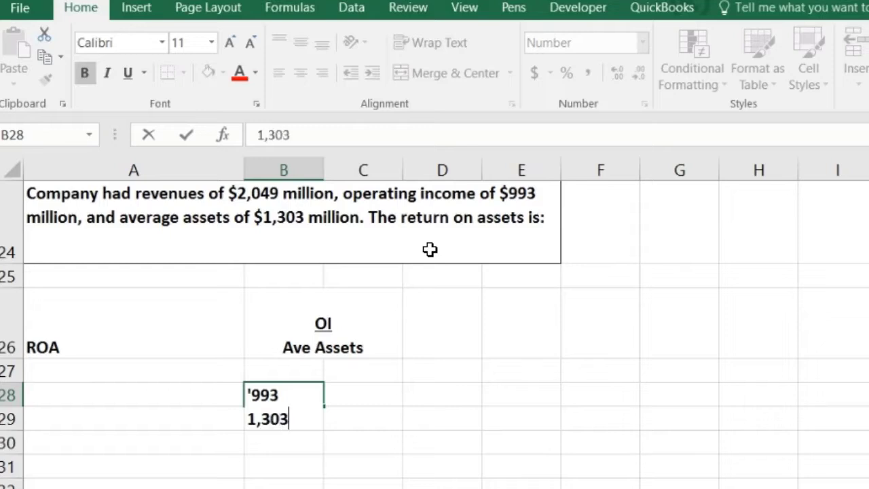
pyautogui.press('Return')
pyautogui.press('Up')
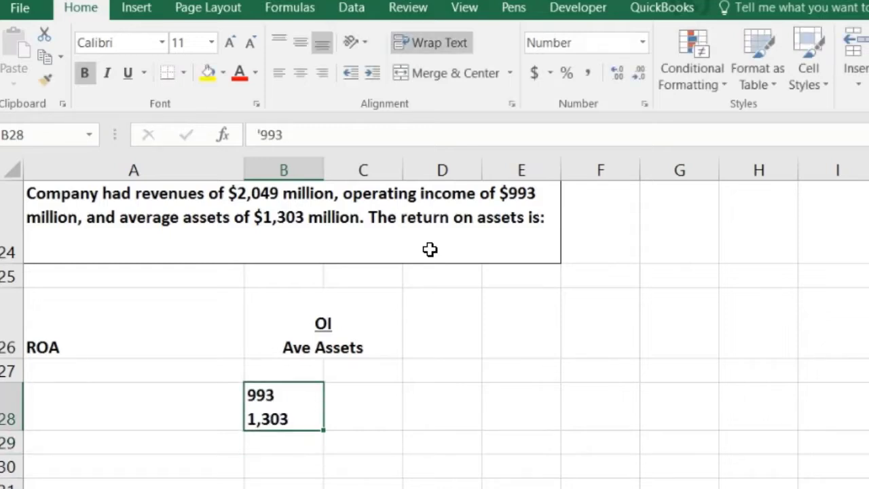
# Underline only 993 in B28 so it reads as a fraction, and center the cell's contents.
pyautogui.moveTo(297, 395); pyautogui.dragTo(190, 406)
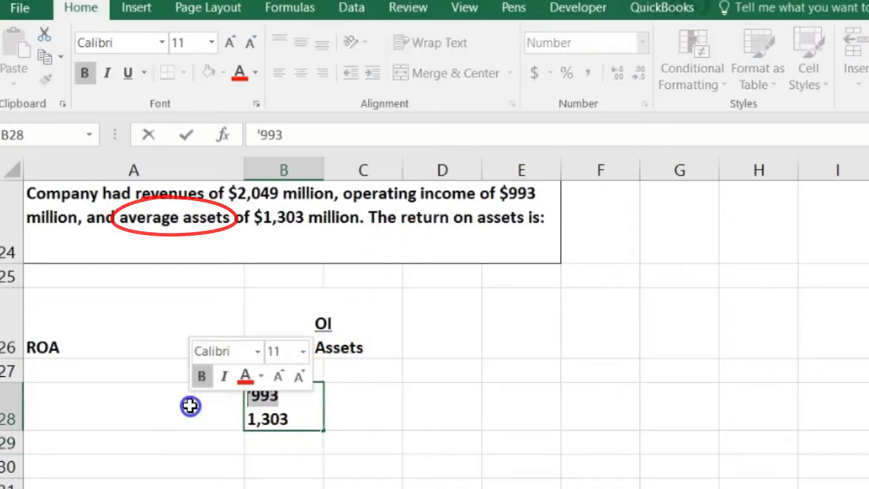
pyautogui.click(127, 74)
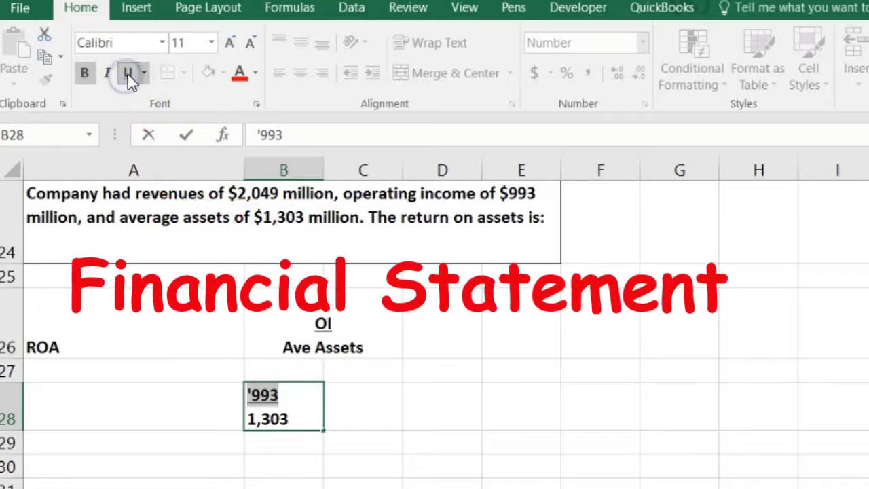
pyautogui.press('Return')
pyautogui.press('Up')
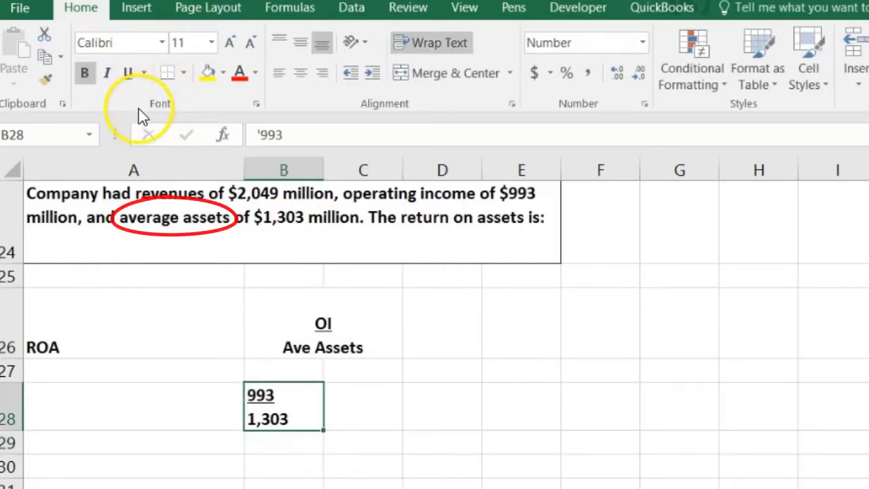
pyautogui.click(300, 73)
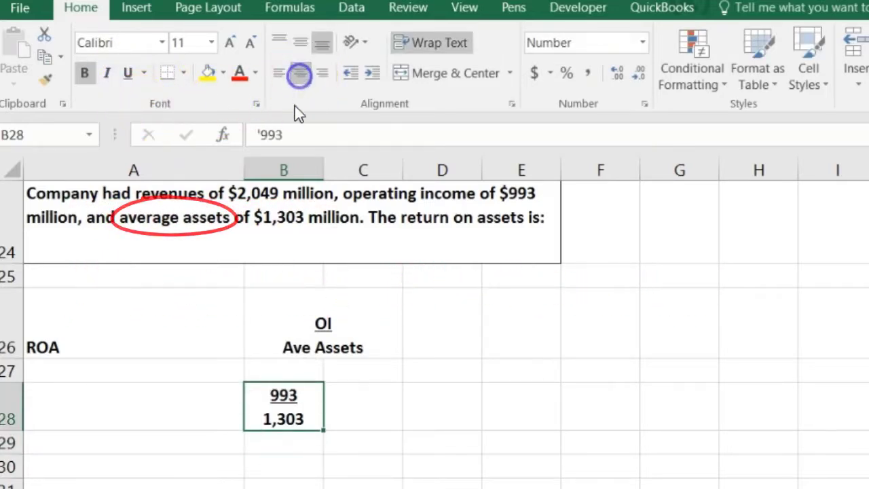
# Calculate the return on assets in D28 with the formula =993/1303.
pyautogui.click(430, 405)
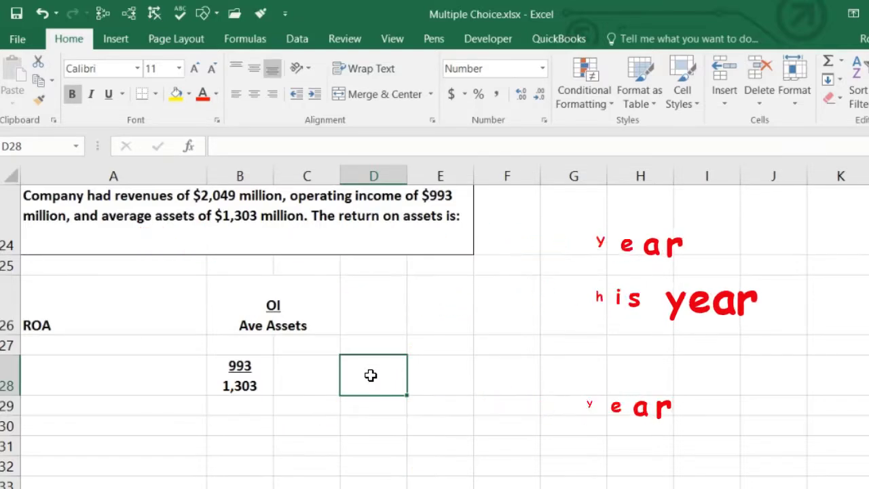
pyautogui.write('=993/130')
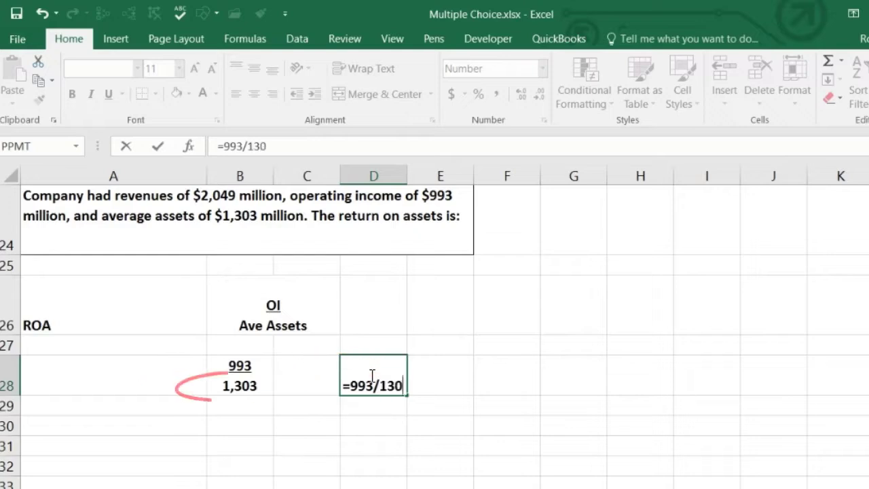
pyautogui.write('3')
pyautogui.press('Return')
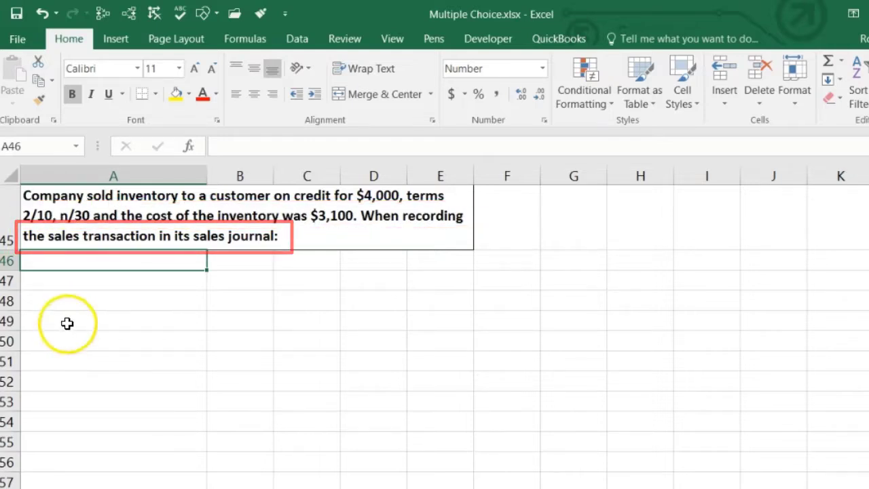
# Start the sales entry below the credit sale question with AR in A47 and a debit of 4000 in B47.
pyautogui.click(76, 286)
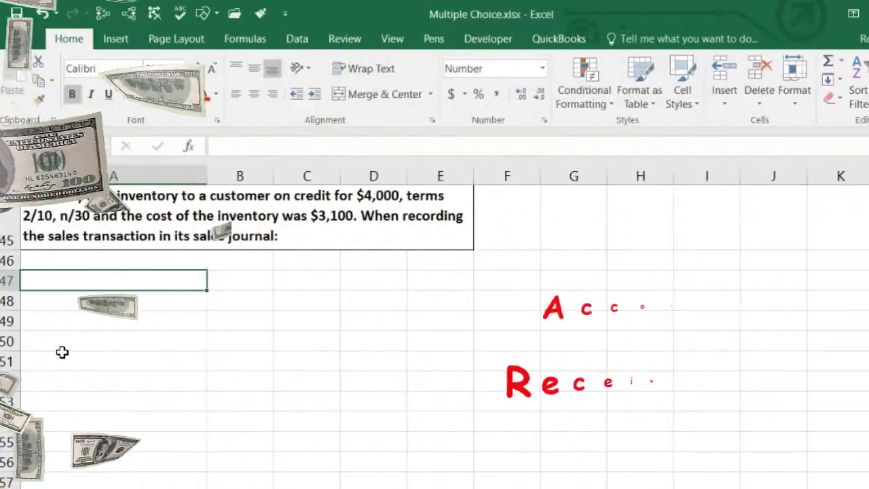
pyautogui.write('AR')
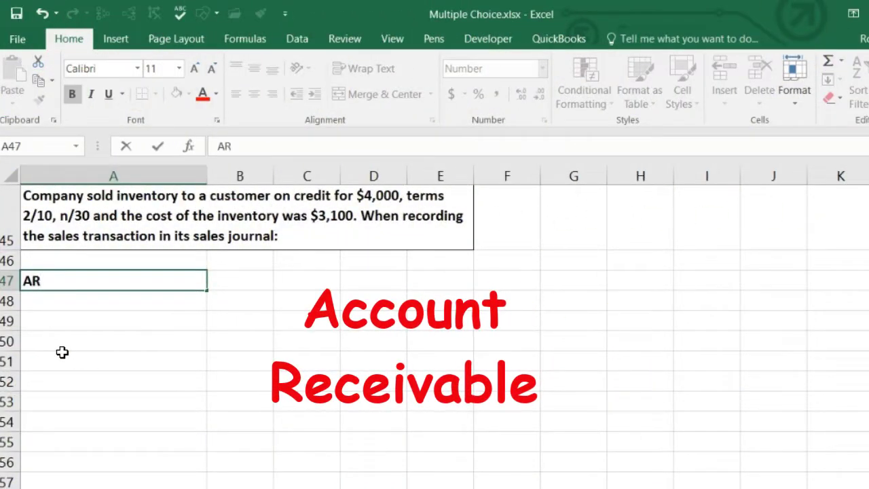
pyautogui.press('Tab')
pyautogui.write('4,0')
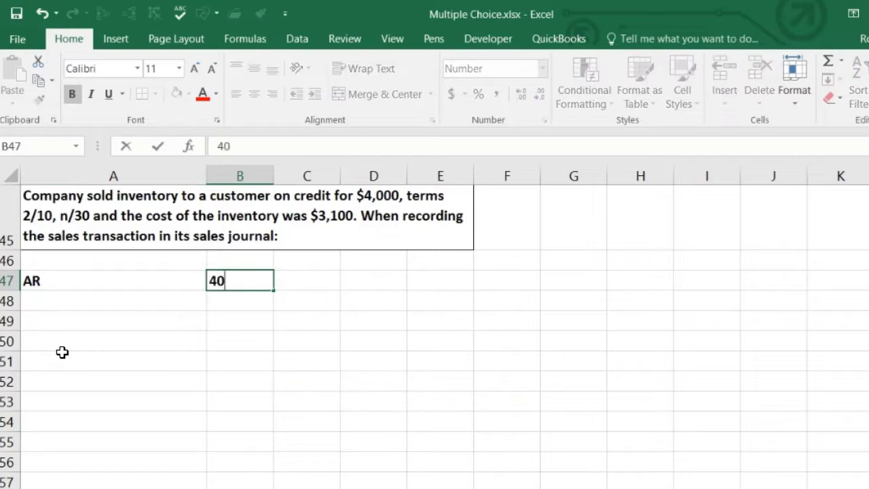
pyautogui.write('00')
pyautogui.press('Return')
# Enter the matching credit in C48 as the negative of B47, and label the row Sales in A48.
pyautogui.press('Right')
pyautogui.press('Right')
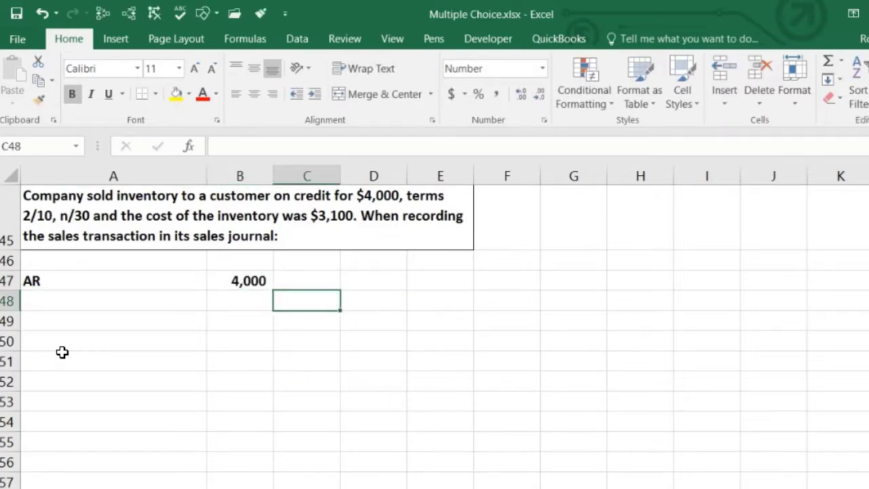
pyautogui.write('-B47')
pyautogui.press('Return')
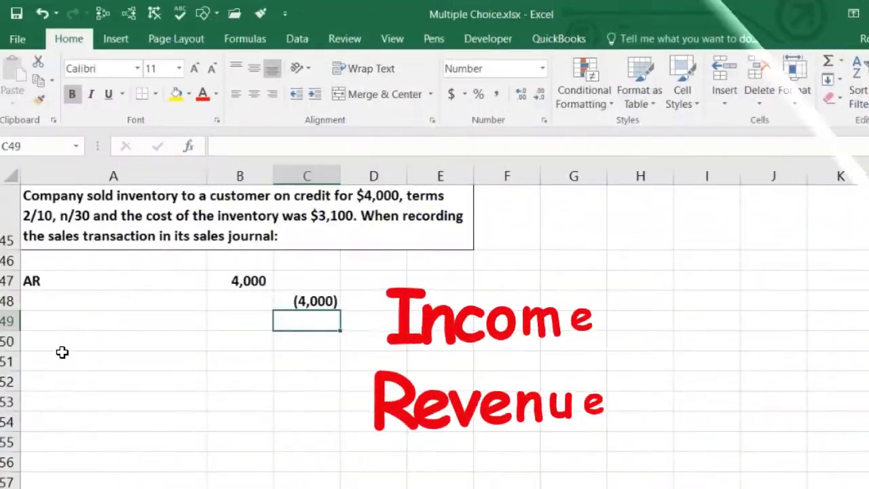
pyautogui.press('Left')
pyautogui.press('Left')
pyautogui.press('Up')
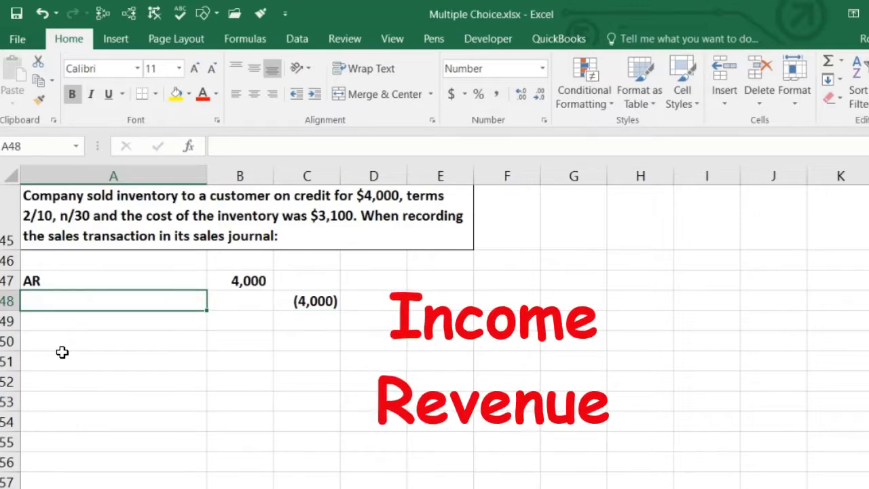
pyautogui.write('Sales')
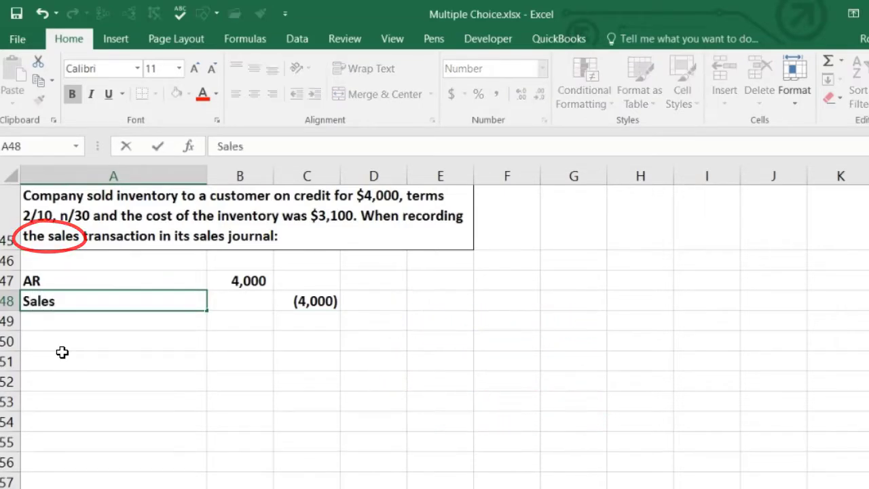
# Indent the Sales label in A48 to mark it as the credit account.
pyautogui.press('Return')
pyautogui.press('Up')
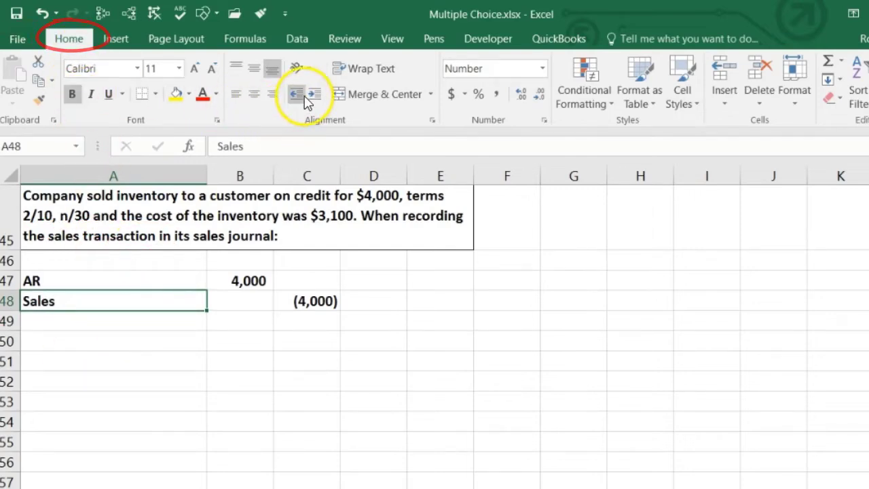
pyautogui.click(90, 343)
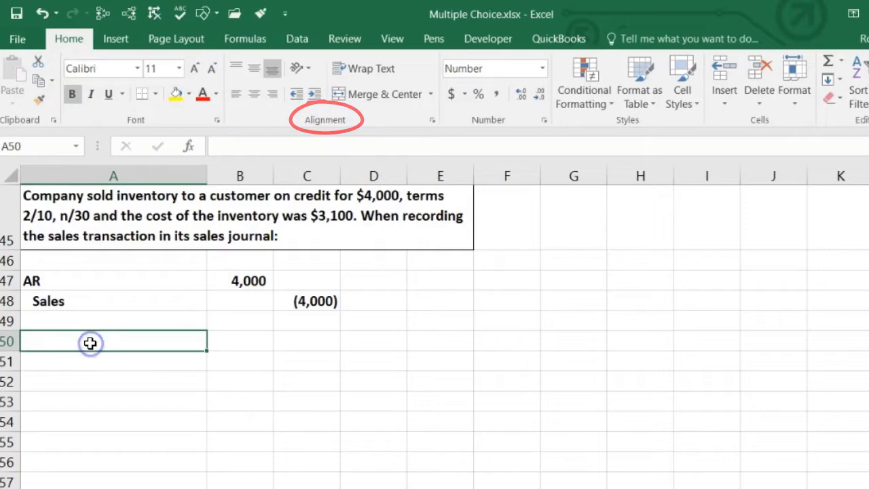
pyautogui.click(71, 307)
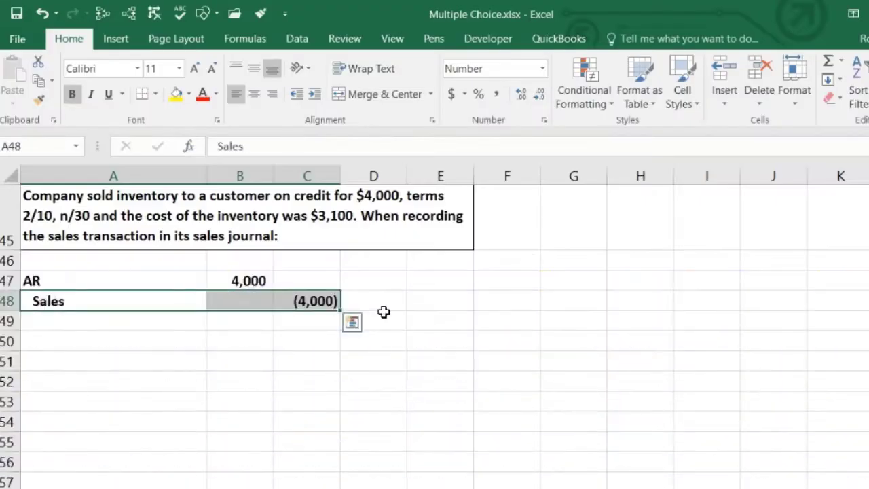
pyautogui.click(328, 301)
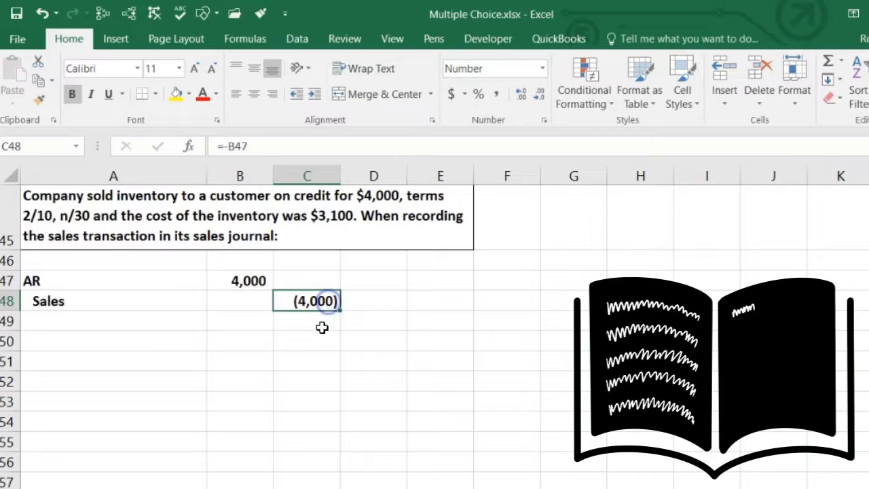
# Record the inventory credit in row 51, with the indented label Inv in A51 and -3100 in C51.
pyautogui.click(98, 342)
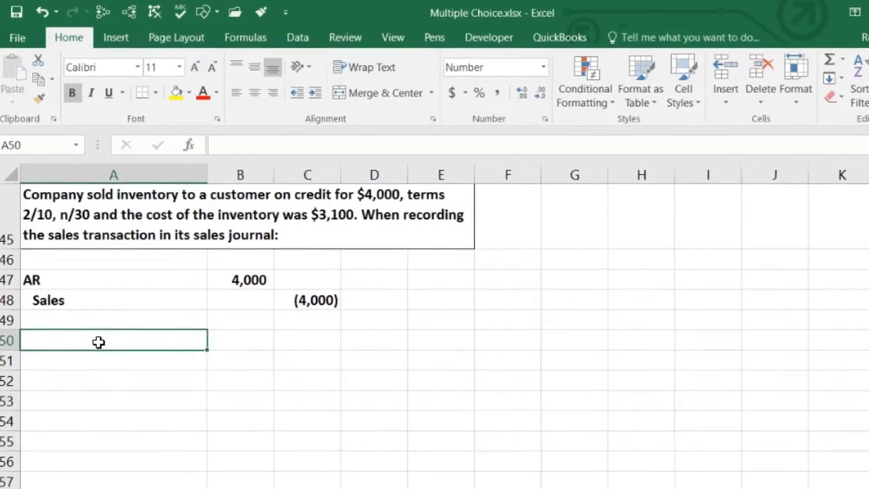
pyautogui.press('Return')
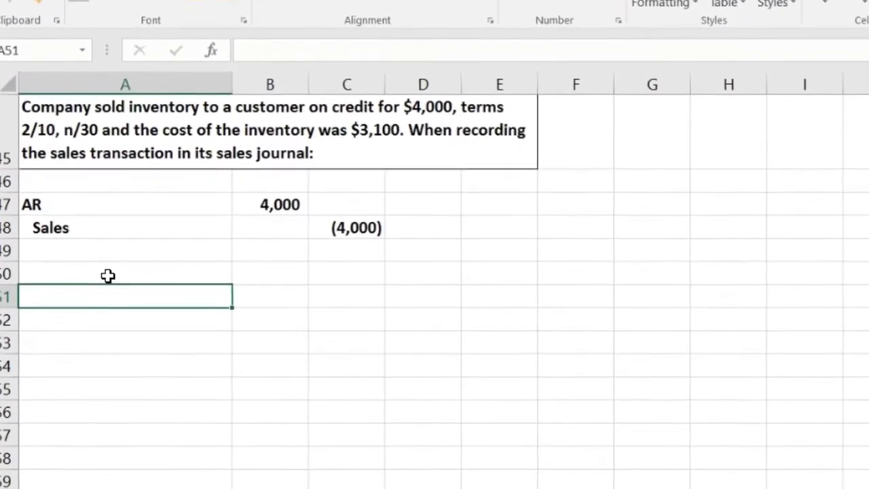
pyautogui.write('IN')
pyautogui.press('BackSpace')
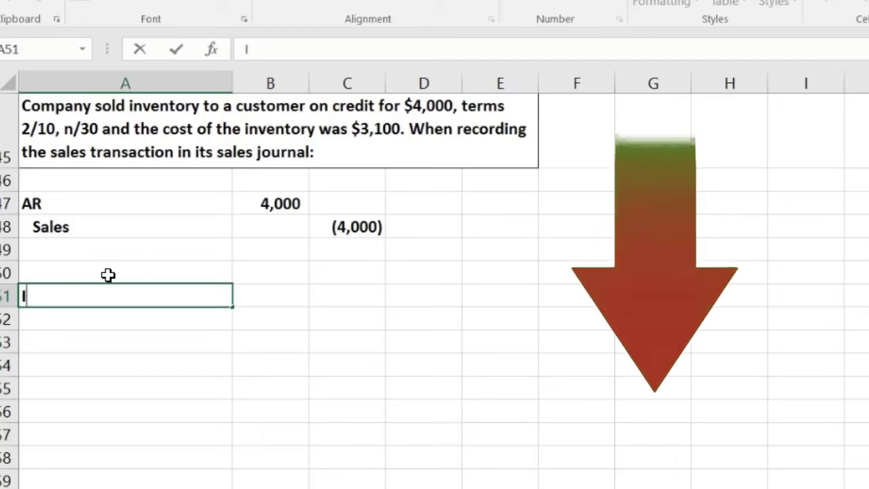
pyautogui.write('nv')
pyautogui.press('Tab')
pyautogui.press('Tab')
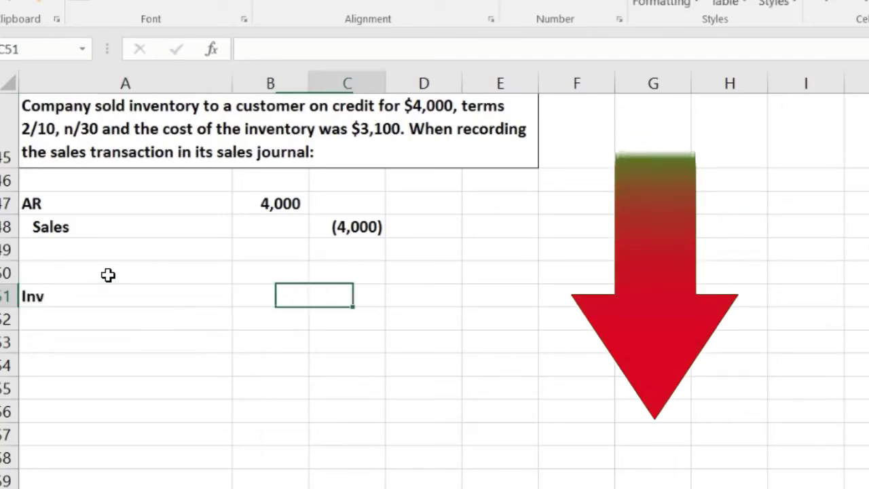
pyautogui.write('-31')
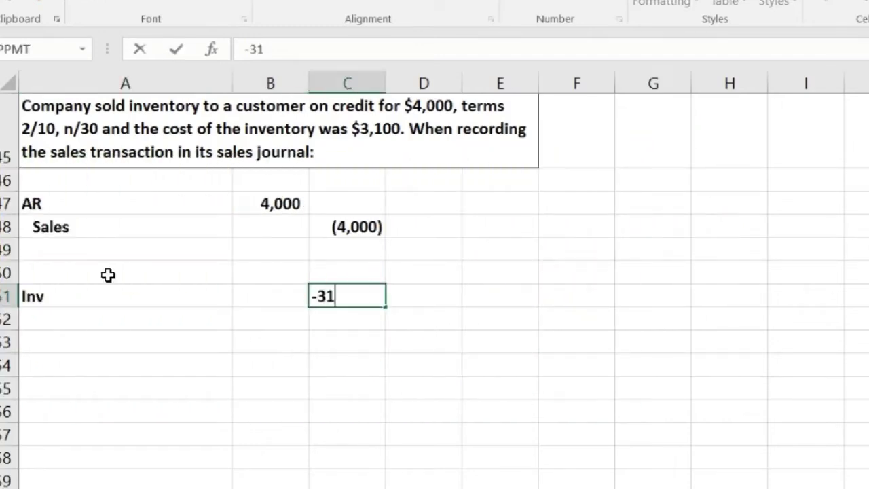
pyautogui.write('00')
pyautogui.press('Return')
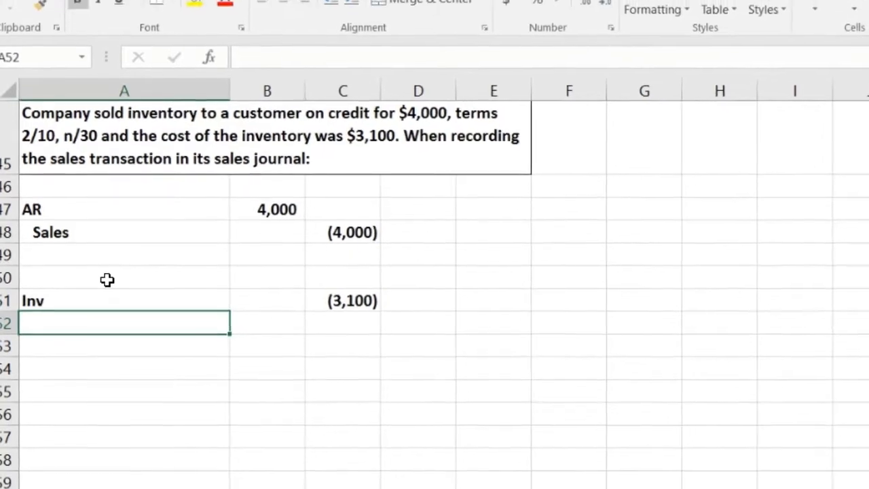
pyautogui.press('Up')
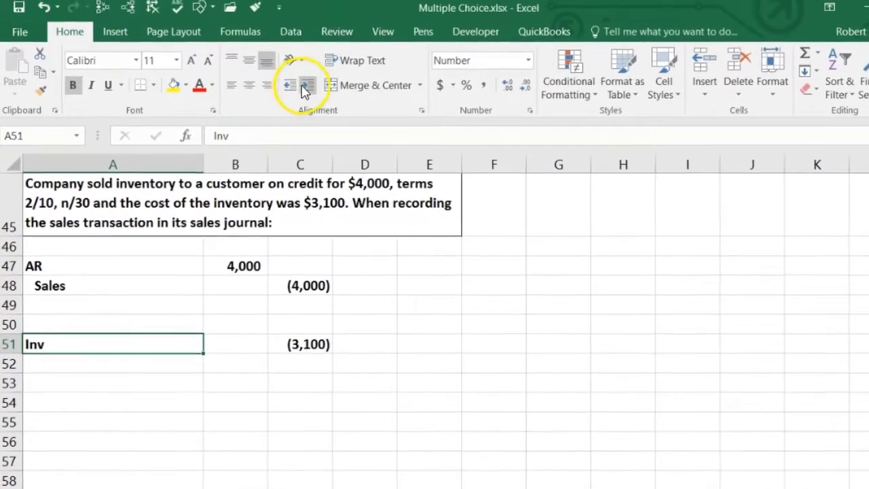
pyautogui.click(342, 16)
# Enter the matching debit in B50 as the negative of C51, and label the row COGS in A50.
pyautogui.click(249, 322)
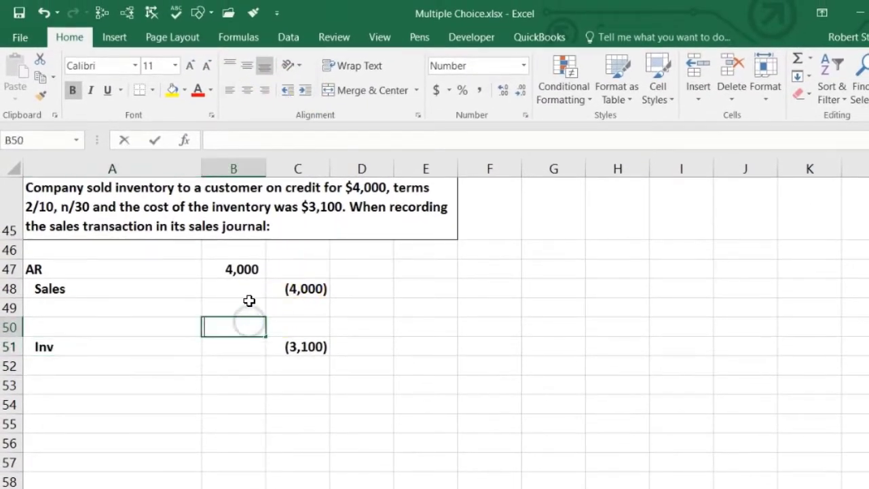
pyautogui.write('-C51')
pyautogui.press('Return')
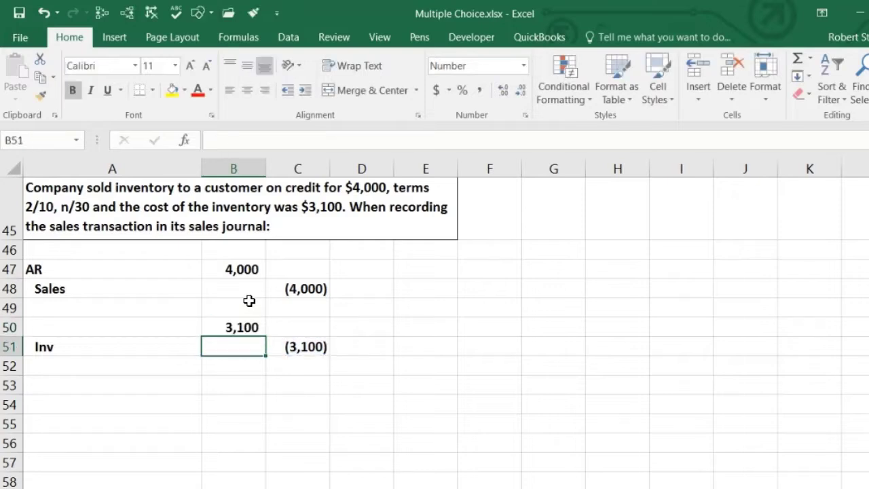
pyautogui.click(70, 333)
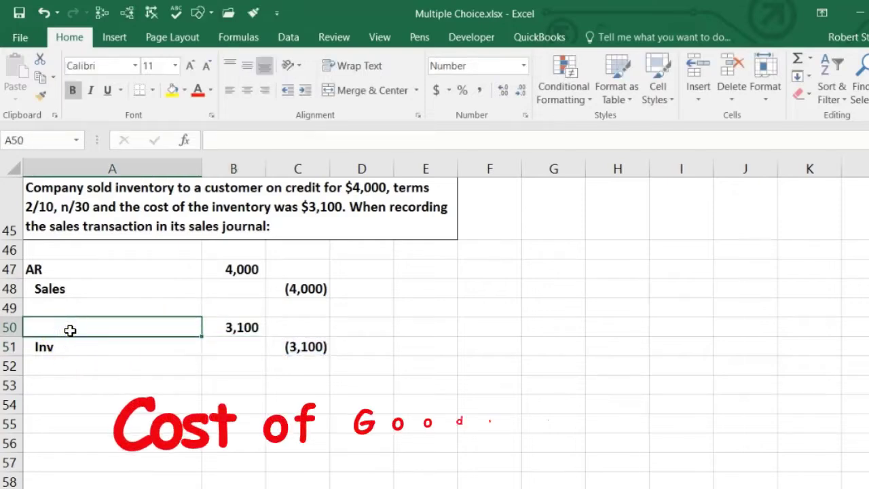
pyautogui.write('COGS')
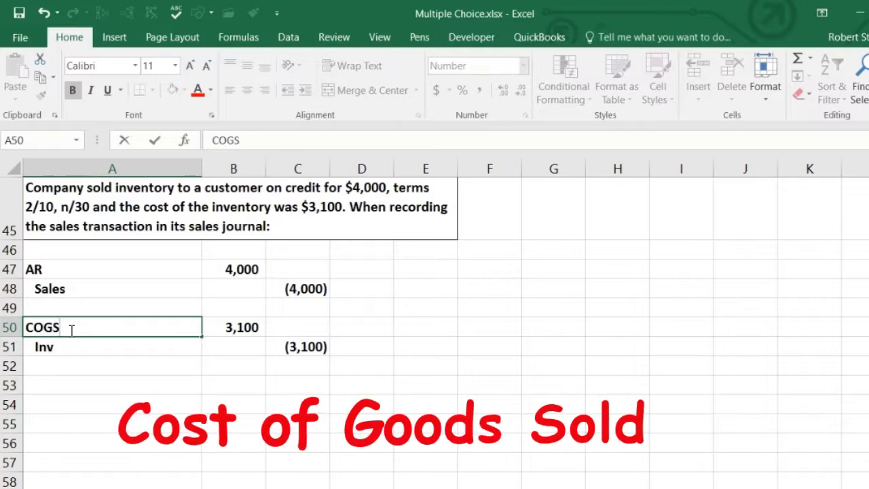
# Commit the COGS label in A50, and select B48:C50 to compare the sales and cost amounts.
pyautogui.press('Return')
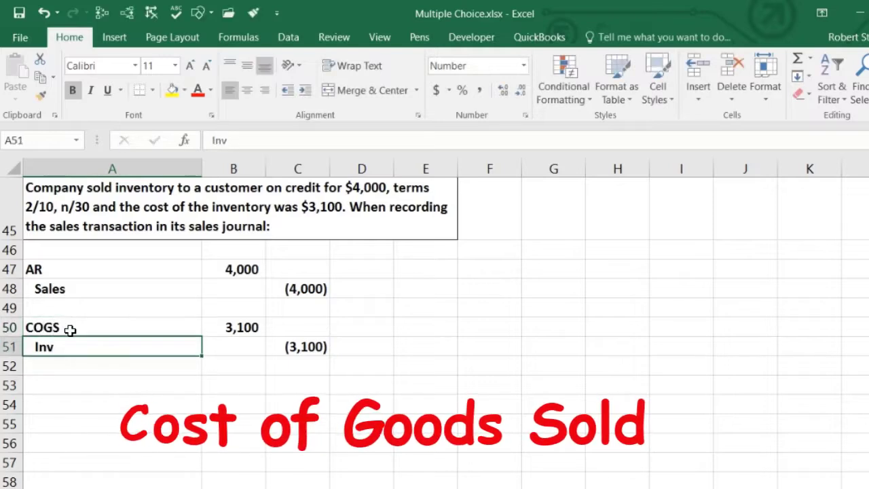
pyautogui.click(70, 330)
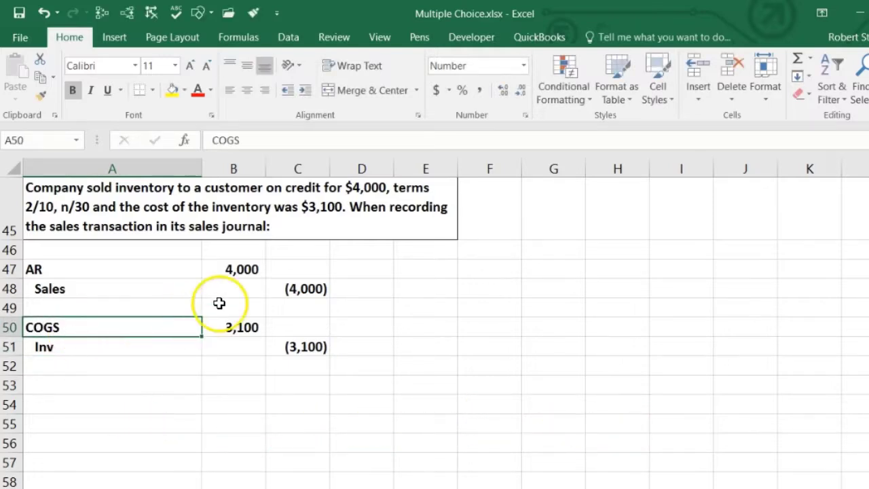
pyautogui.moveTo(249, 289)
pyautogui.mouseDown()
pyautogui.moveTo(304, 292)
pyautogui.moveTo(303, 328)
pyautogui.mouseUp()
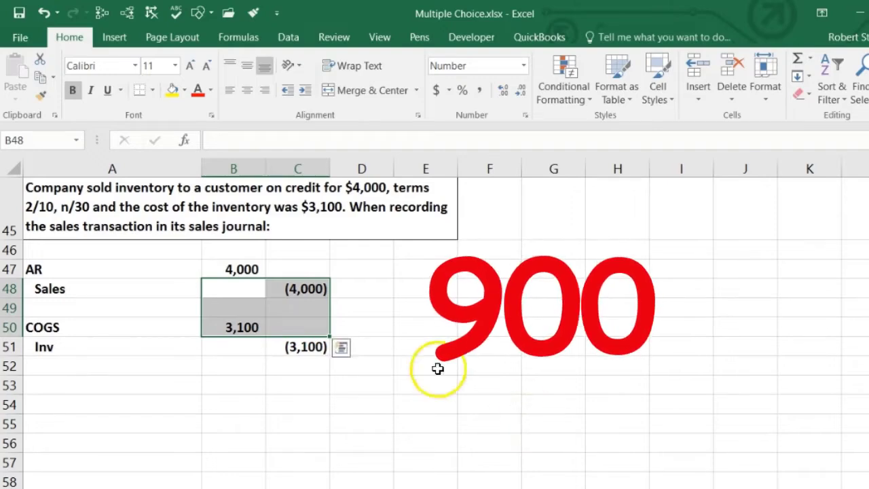
# Copy both journal entries in A47:C51 and paste the copy with its formatting starting at E47.
pyautogui.click(95, 271)
pyautogui.moveTo(197, 284); pyautogui.dragTo(287, 351)
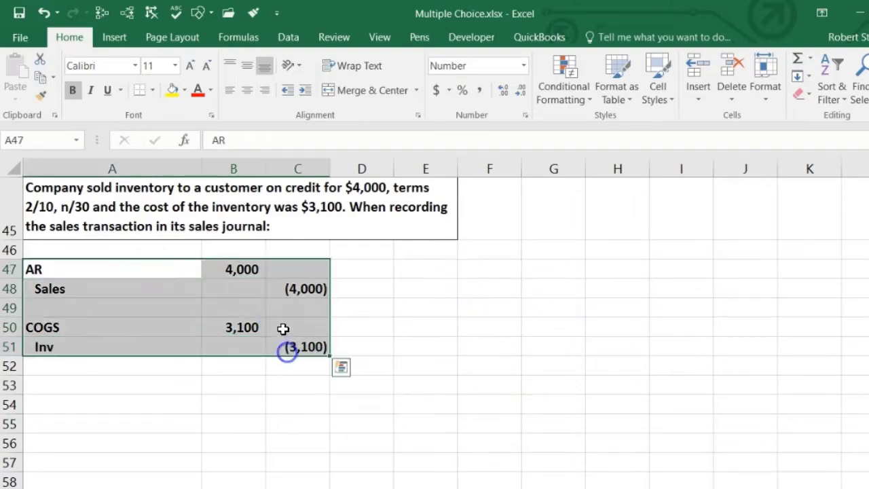
pyautogui.rightClick(283, 329)
pyautogui.click(326, 246)
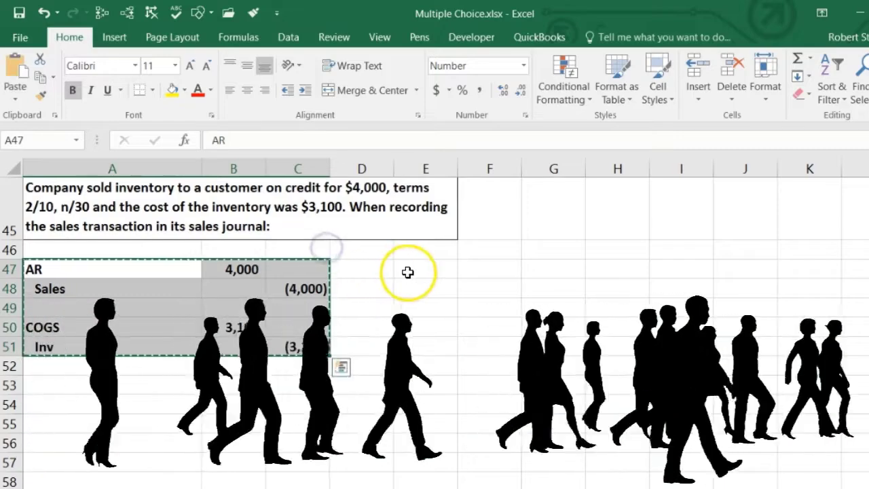
pyautogui.rightClick(407, 272)
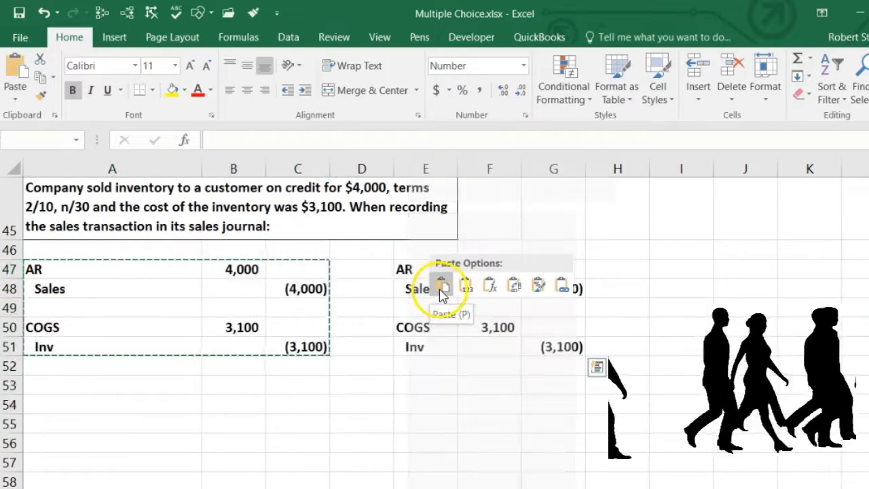
pyautogui.click(441, 289)
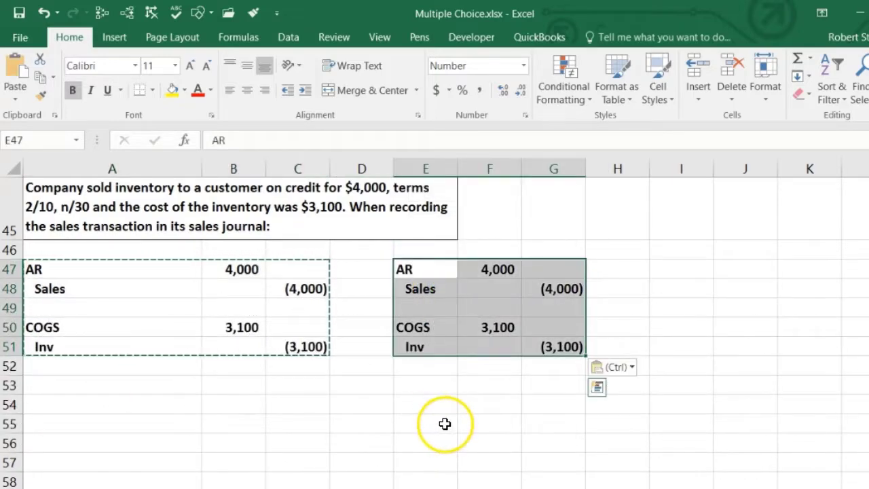
pyautogui.click(445, 424)
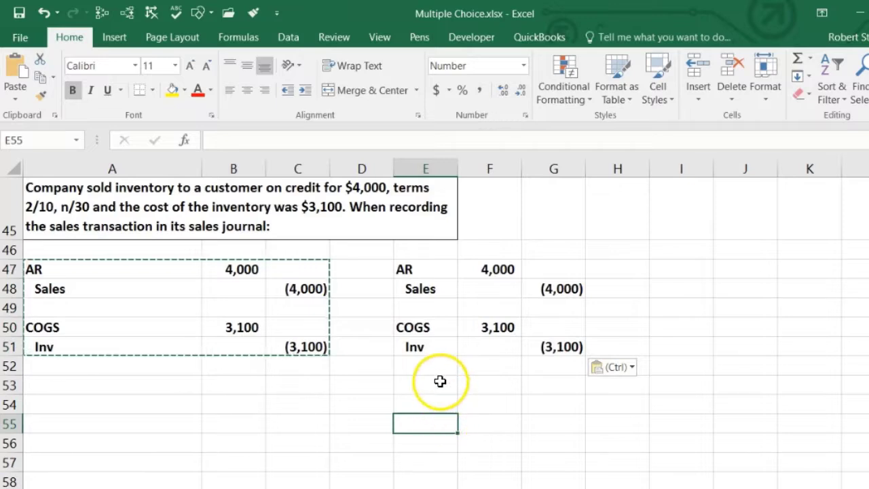
# Combine the copied entries into one compound entry by moving the Sales row below Inv and shifting the COGS, Inv and Sales rows up to row 48.
pyautogui.moveTo(431, 291); pyautogui.dragTo(530, 288)
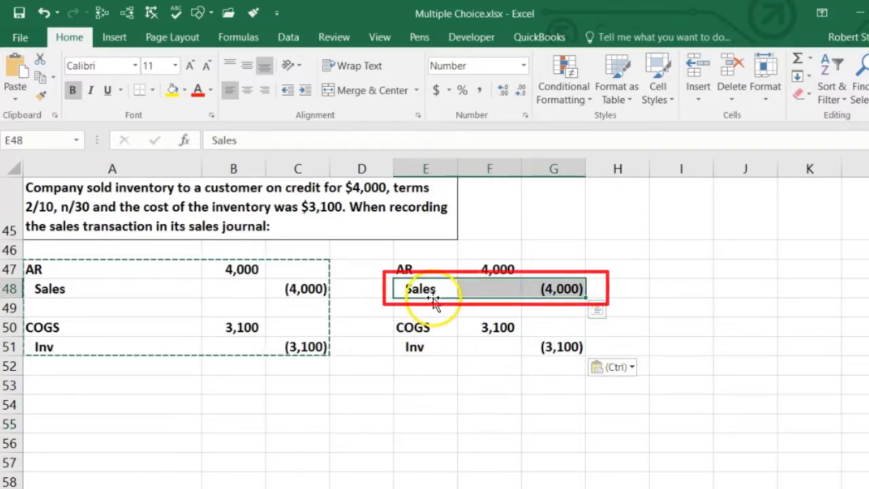
pyautogui.moveTo(433, 299); pyautogui.dragTo(439, 365)
pyautogui.click(448, 329)
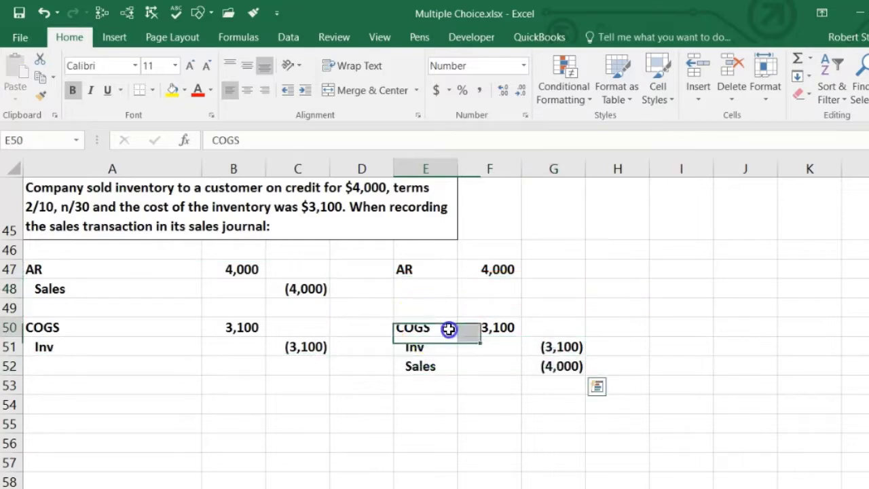
pyautogui.moveTo(449, 329); pyautogui.dragTo(541, 362)
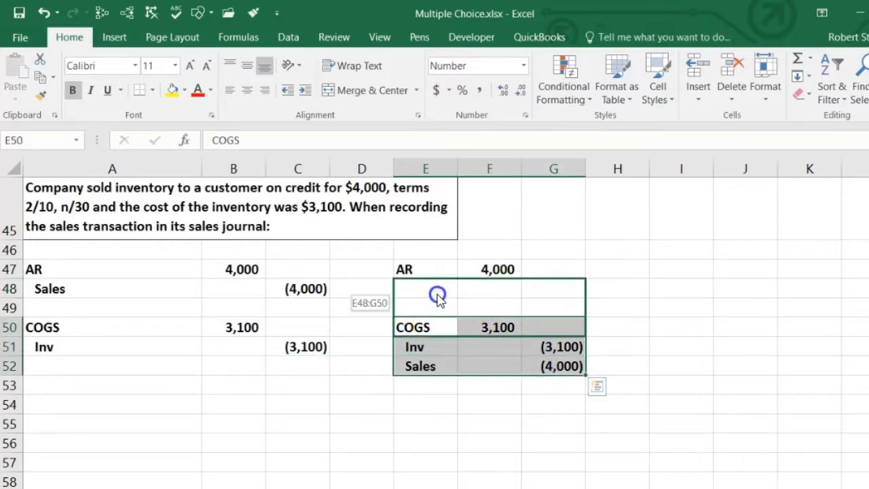
pyautogui.moveTo(438, 298); pyautogui.dragTo(438, 298)
pyautogui.click(370, 383)
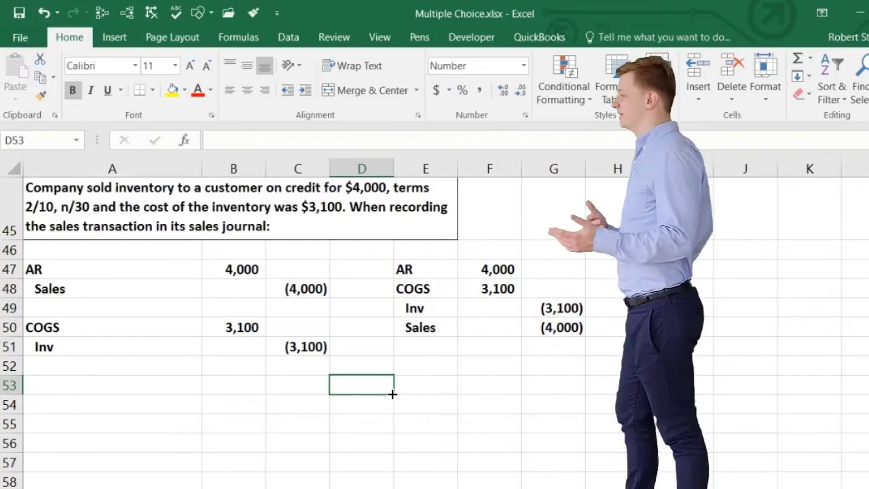
# Examine the separate sales and cost entries in A47:C51 against the compound entry in E47:G50.
pyautogui.click(66, 270)
pyautogui.moveTo(66, 269); pyautogui.dragTo(277, 294)
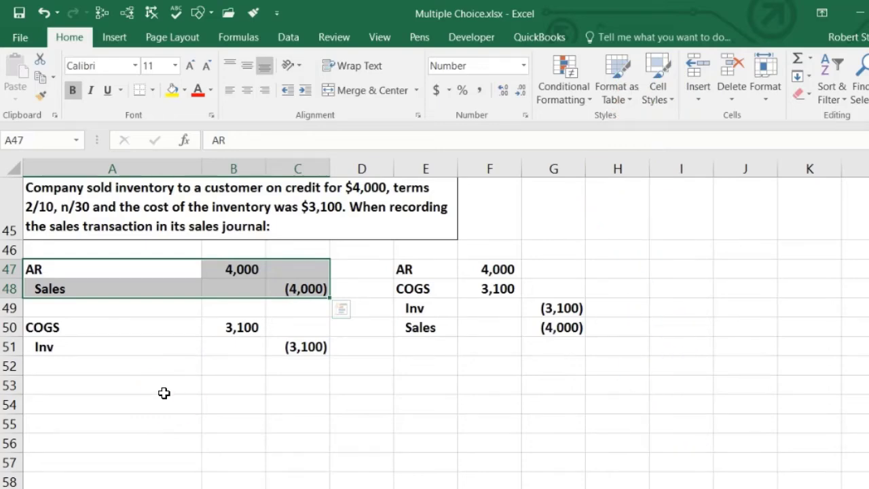
pyautogui.moveTo(419, 270); pyautogui.dragTo(535, 281)
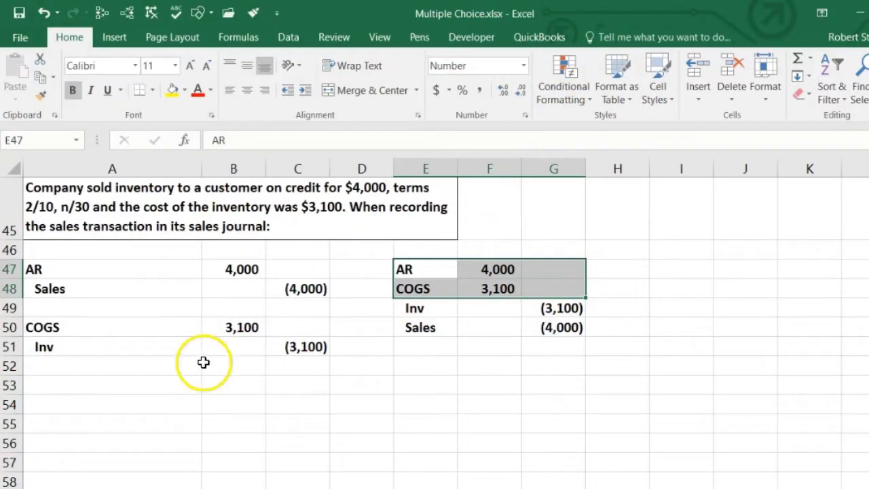
pyautogui.click(97, 365)
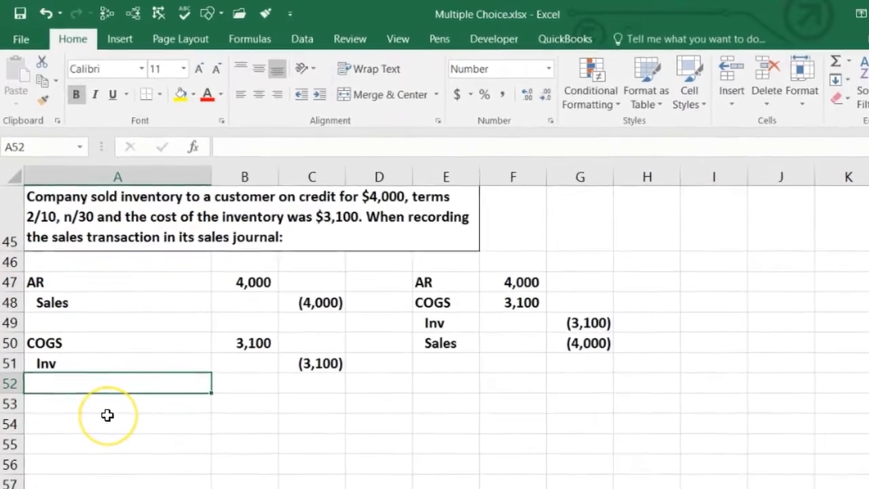
pyautogui.moveTo(59, 282); pyautogui.dragTo(283, 320)
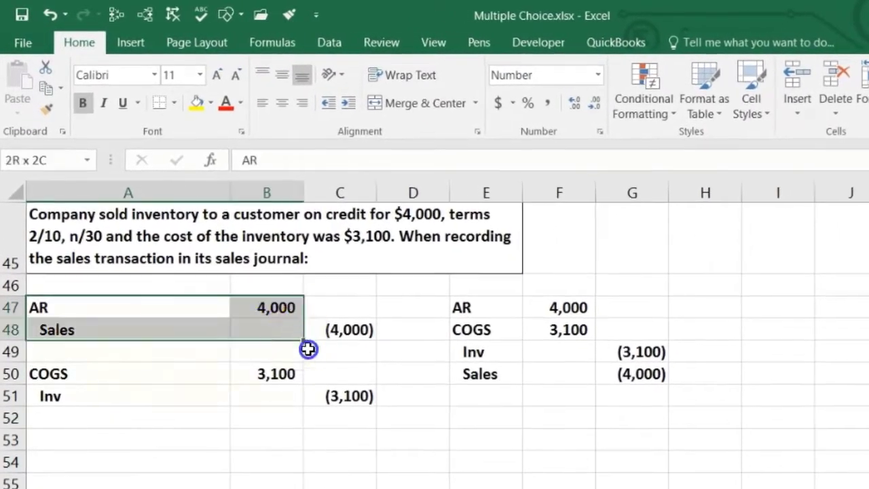
pyautogui.moveTo(308, 349); pyautogui.dragTo(332, 394)
pyautogui.moveTo(472, 311); pyautogui.dragTo(627, 372)
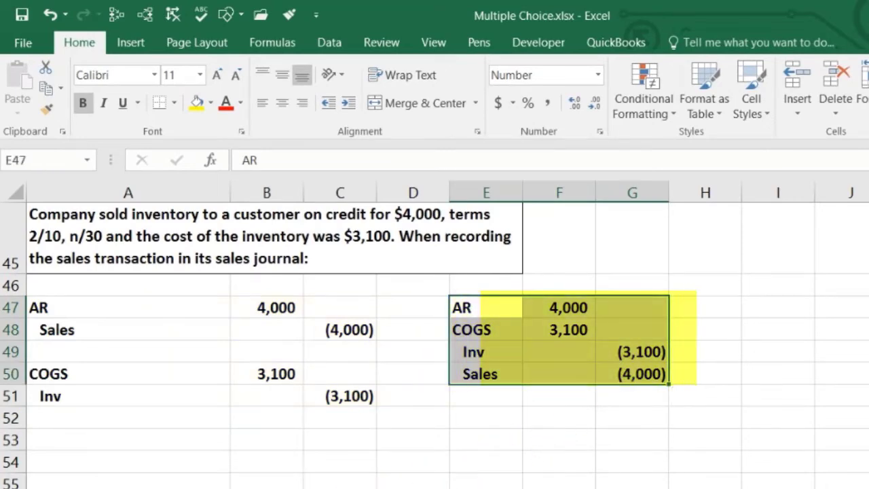
pyautogui.click(178, 395)
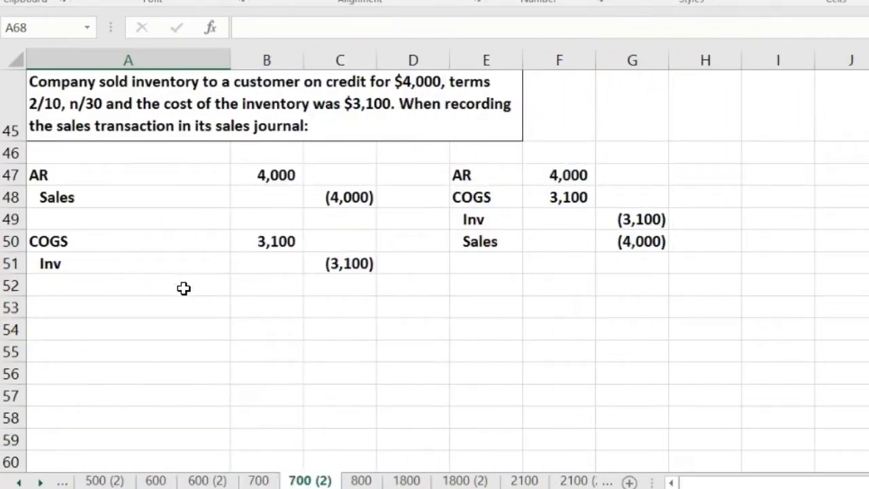
pyautogui.moveTo(108, 175); pyautogui.dragTo(332, 264)
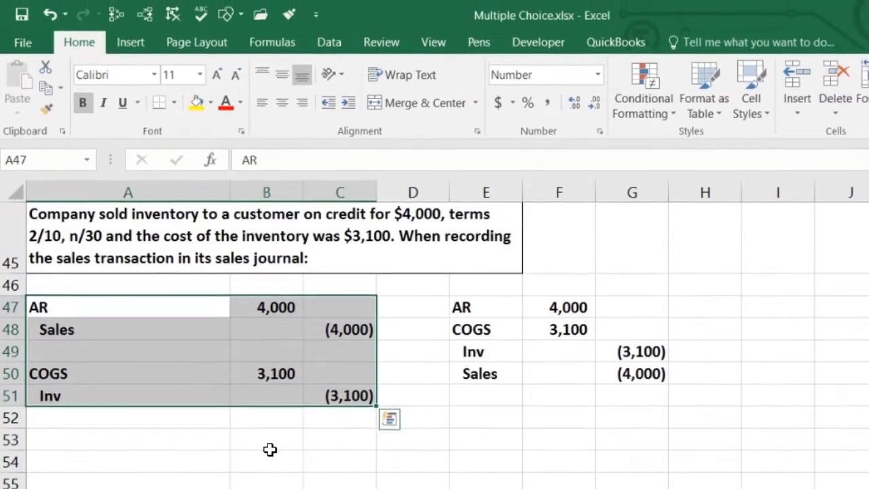
pyautogui.click(272, 436)
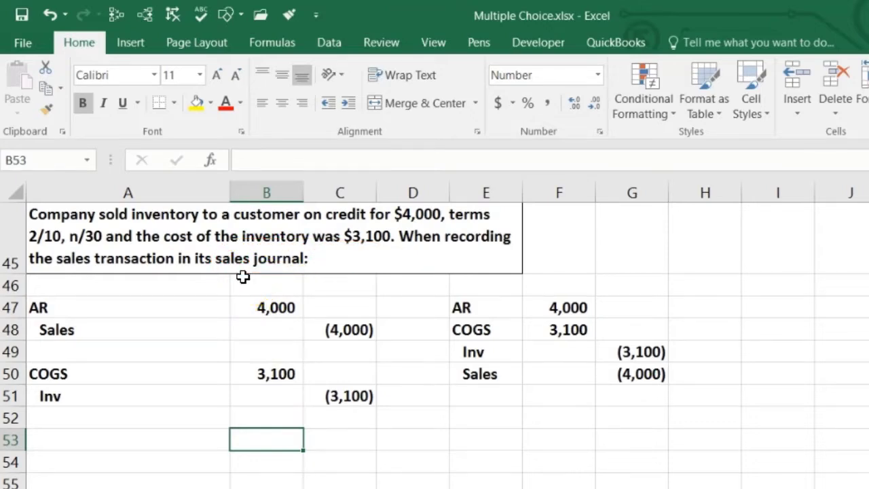
pyautogui.moveTo(184, 330); pyautogui.dragTo(321, 329)
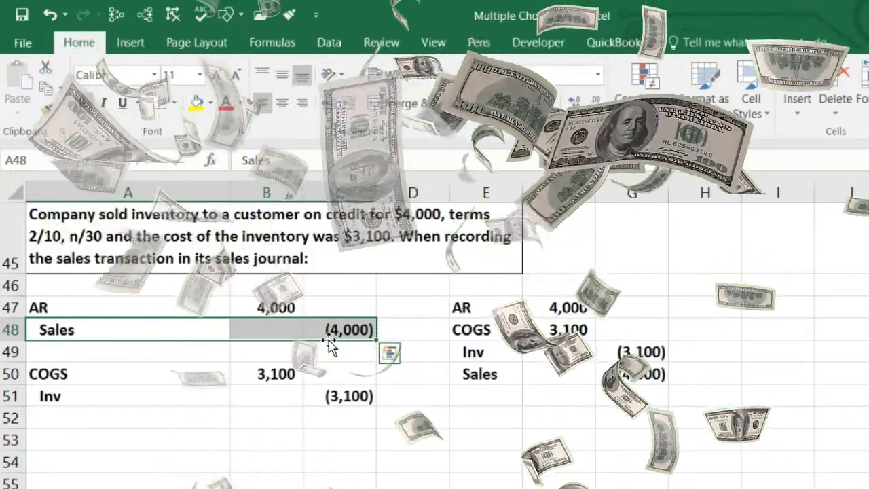
pyautogui.click(262, 426)
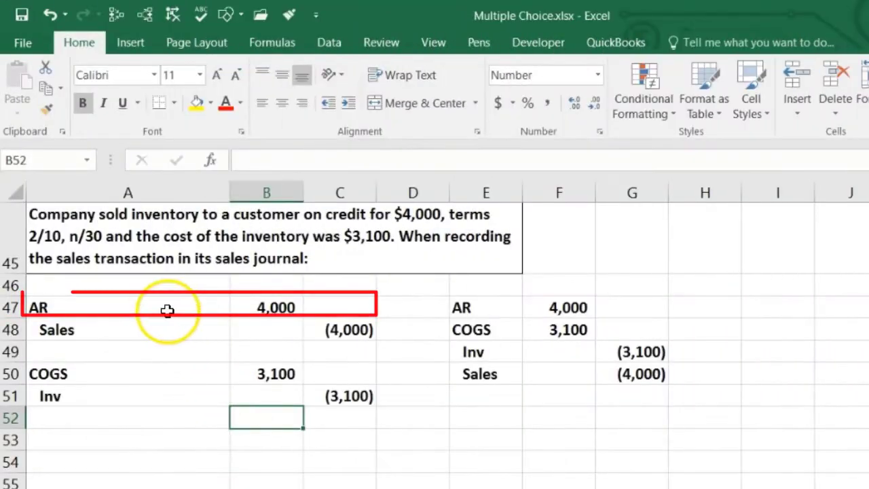
pyautogui.moveTo(169, 310)
pyautogui.mouseDown()
pyautogui.moveTo(309, 309)
pyautogui.moveTo(283, 340)
pyautogui.mouseUp()
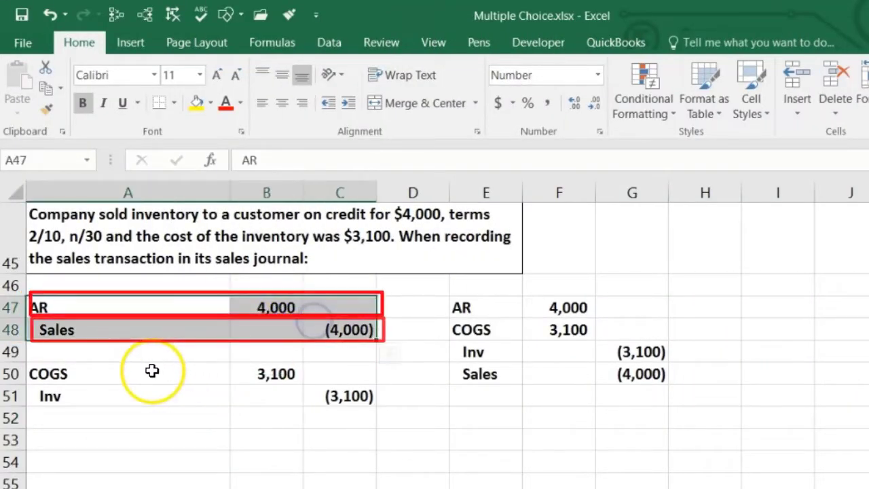
pyautogui.moveTo(151, 368); pyautogui.dragTo(323, 391)
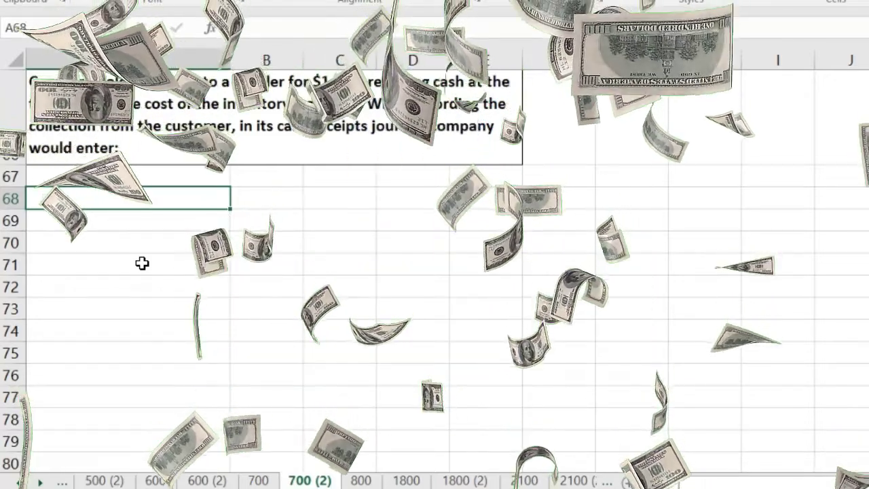
# Record the cash debit in row 68, with the label Cash in A68 and 1460 in B68.
pyautogui.write('Ca')
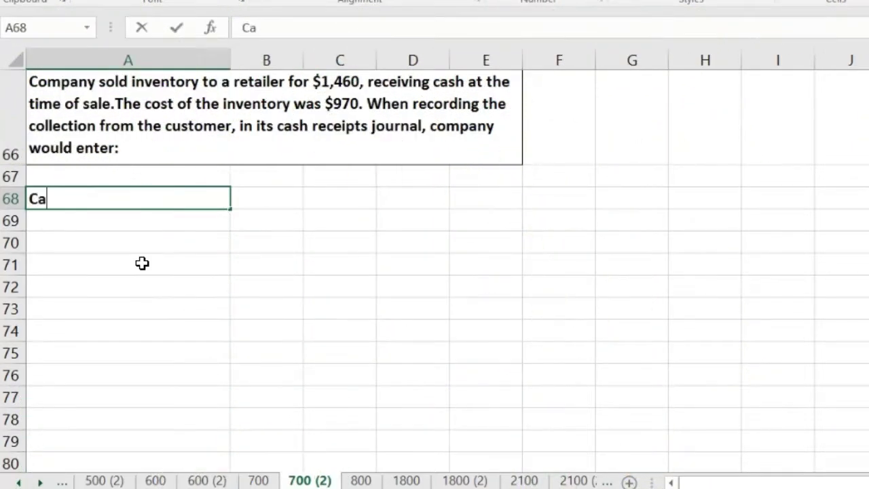
pyautogui.write('sh')
pyautogui.press('Tab')
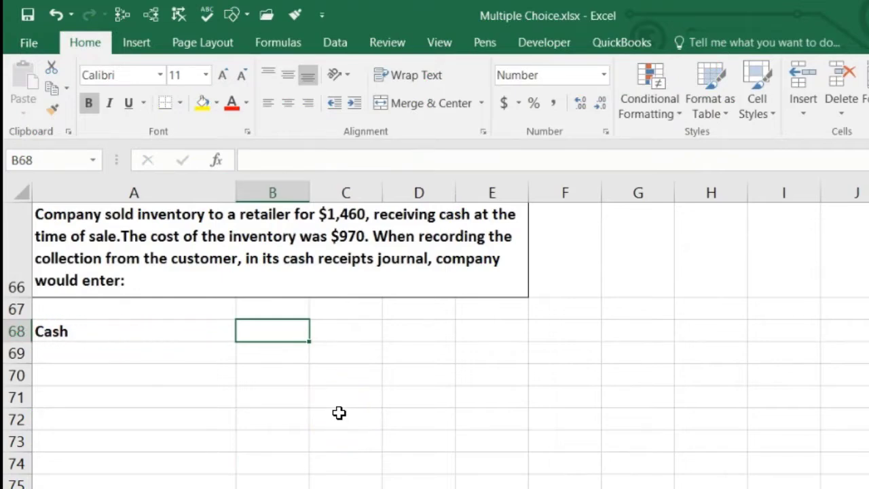
pyautogui.write('1460')
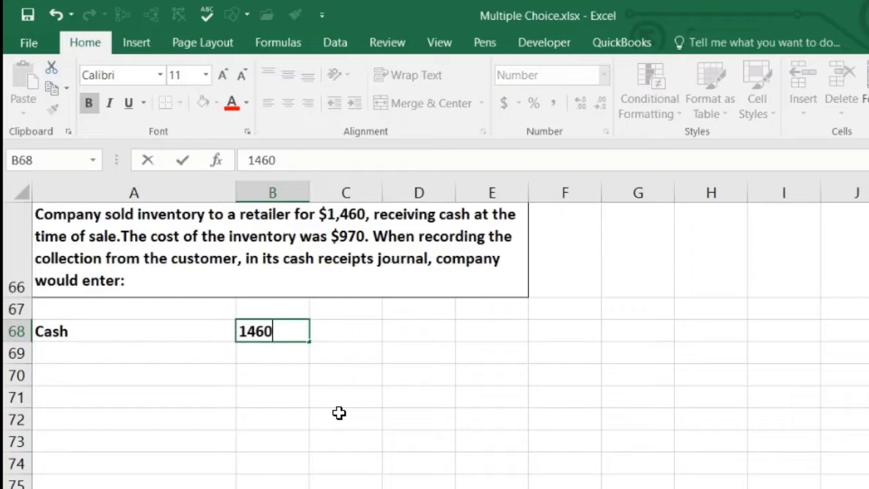
pyautogui.press('Tab')
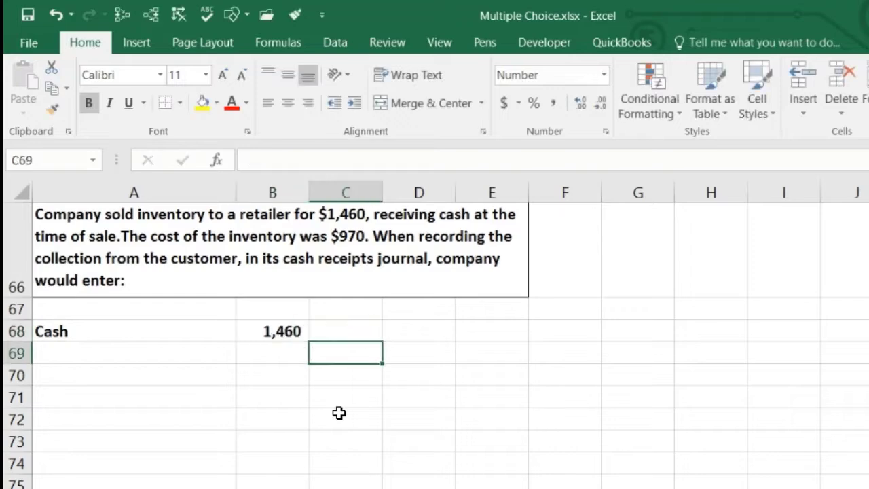
# Record the matching sales credit in row 69, with the negative of B68 in C69 and an indented Sale label in A69.
pyautogui.write('-B68')
pyautogui.press('Return')
pyautogui.press('Up')
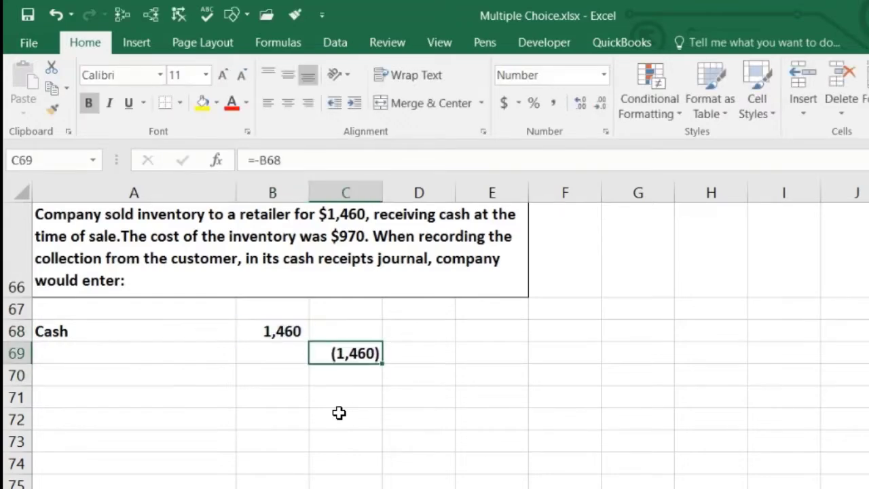
pyautogui.press('Left')
pyautogui.press('Left')
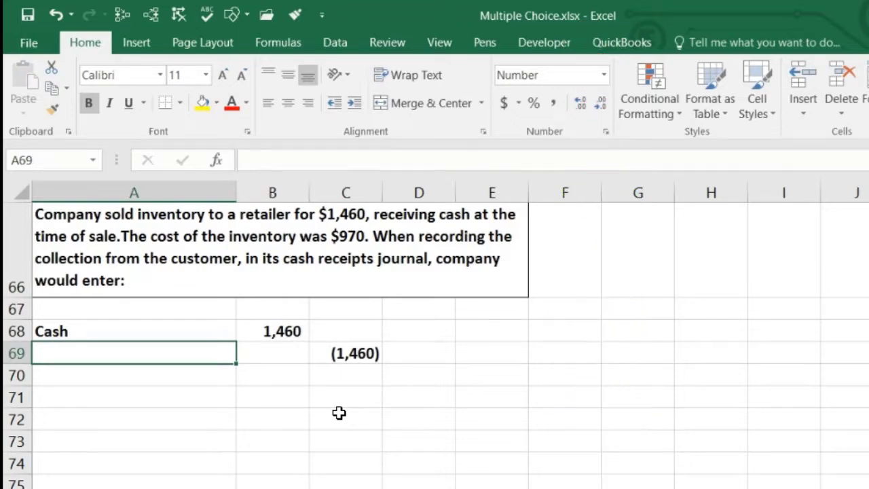
pyautogui.write('Sale')
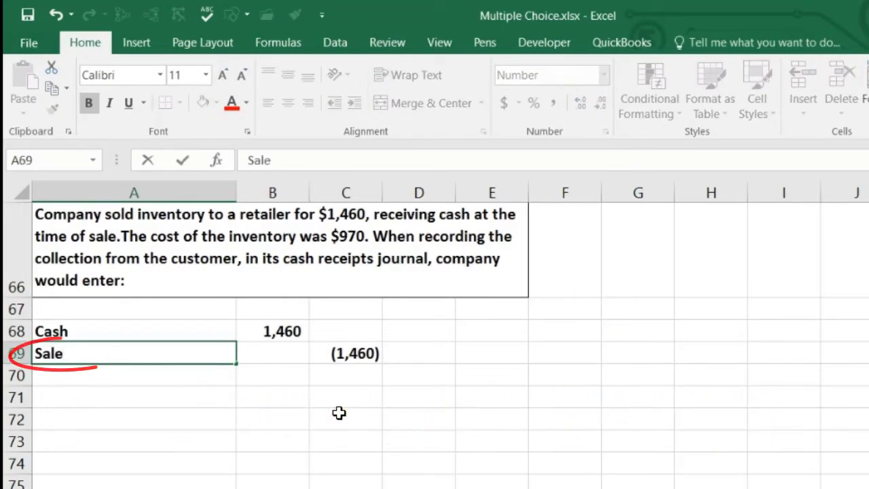
pyautogui.press('Return')
pyautogui.press('Up')
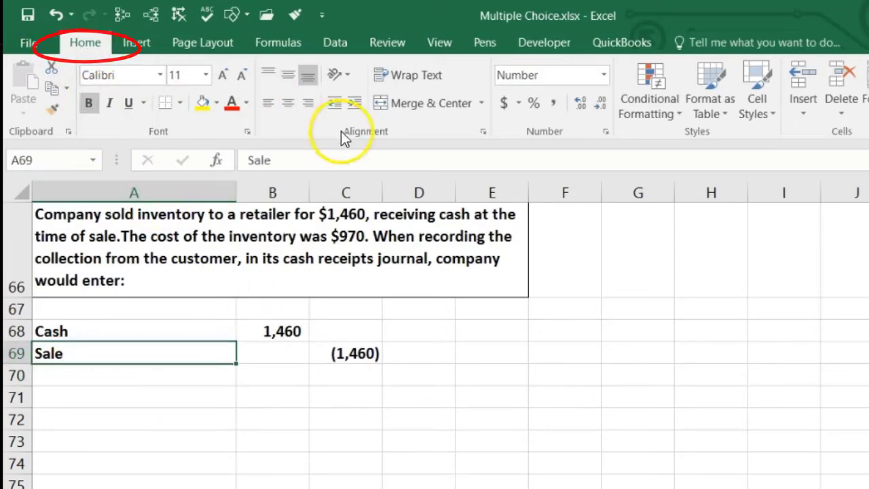
pyautogui.click(351, 103)
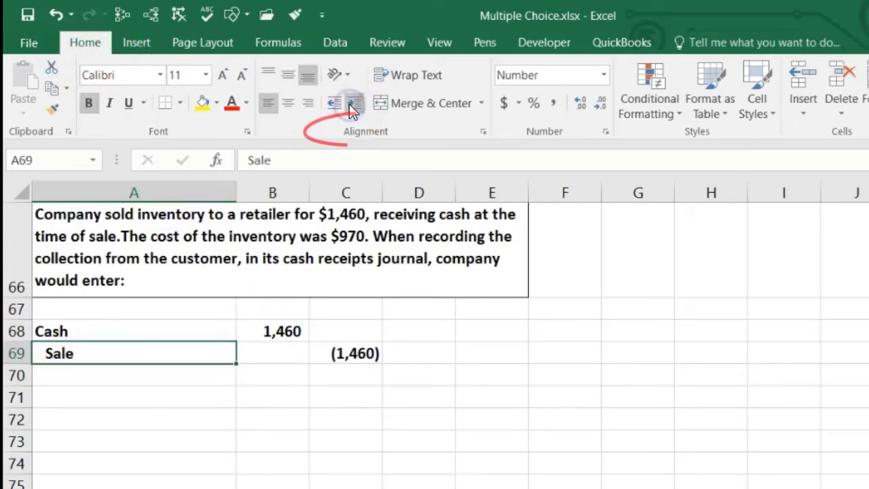
# Record the inventory credit in row 72, with the label Inv in A72 and -970 in C72.
pyautogui.click(82, 411)
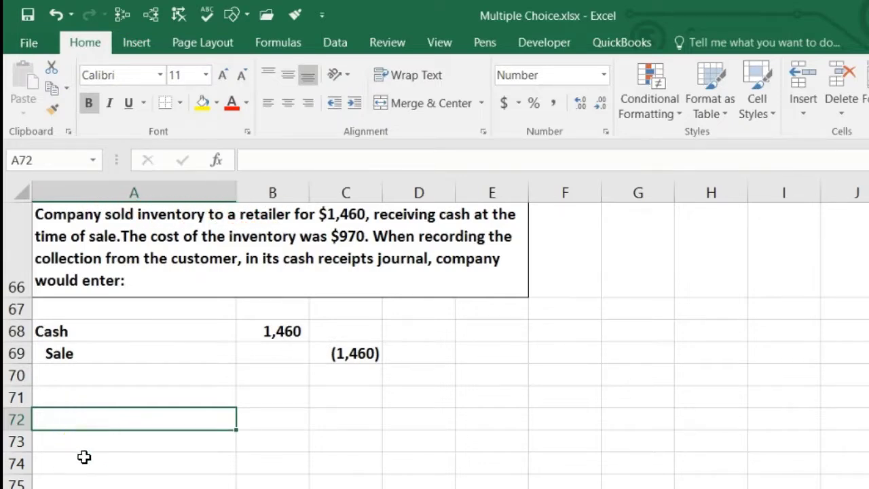
pyautogui.write('Inv')
pyautogui.press('Tab')
pyautogui.press('Tab')
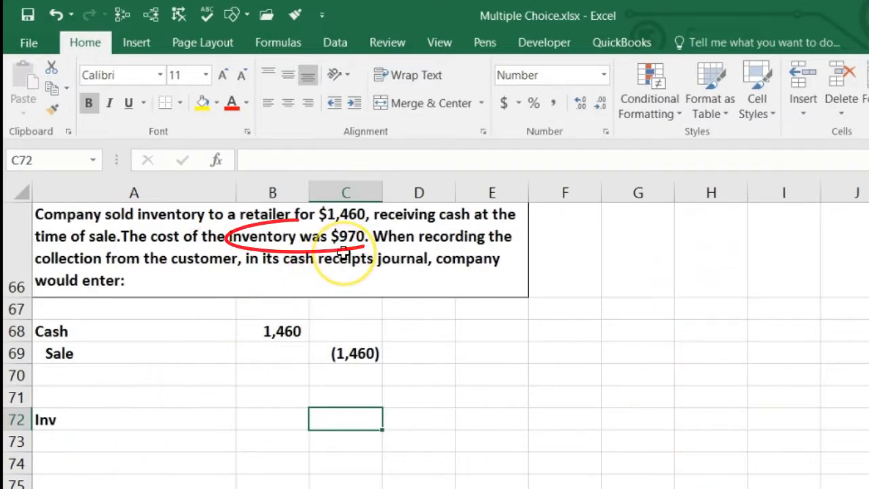
pyautogui.write('-970')
pyautogui.press('Return')
# Record the matching cost debit in row 71 with the negative of C72 in B71 and the label COGS, and indent the Inv label.
pyautogui.press('Up')
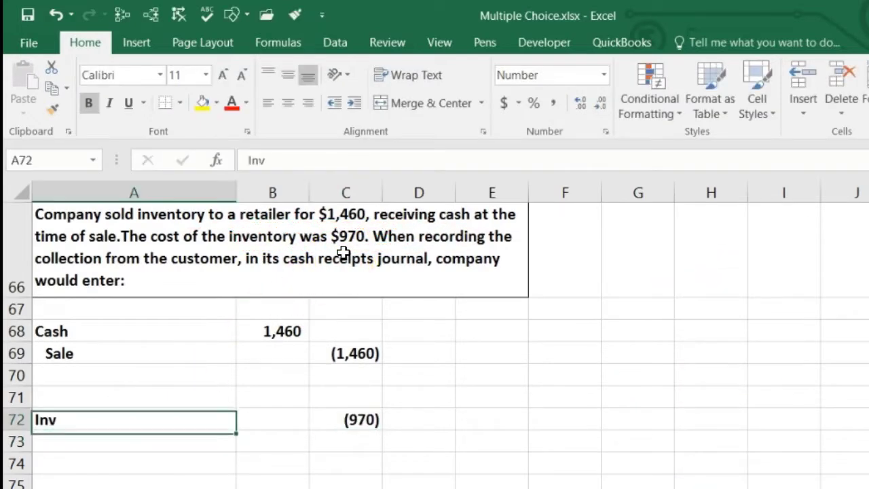
pyautogui.press('Up')
pyautogui.press('Right')
pyautogui.write('-')
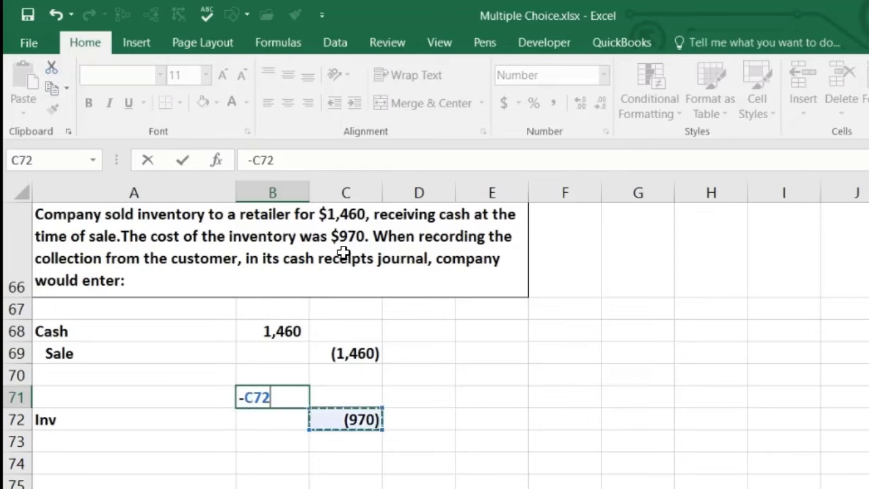
pyautogui.press('Return')
pyautogui.press('Left')
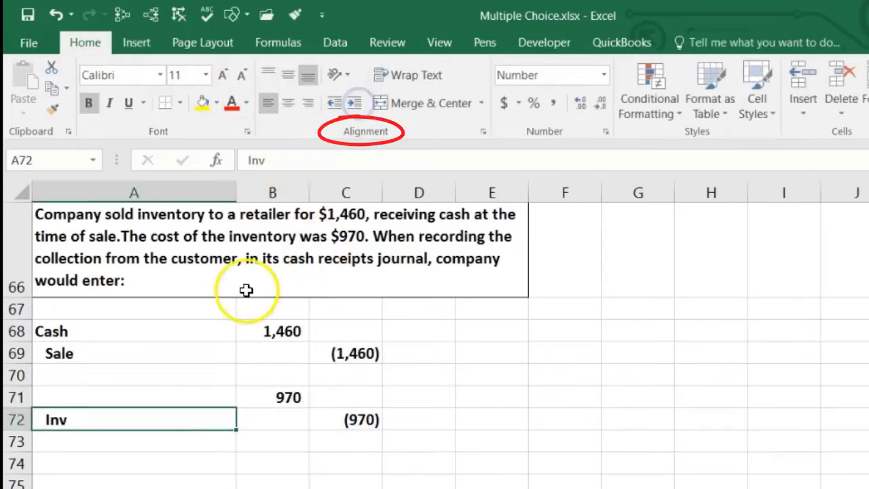
pyautogui.click(101, 396)
pyautogui.write('COGS')
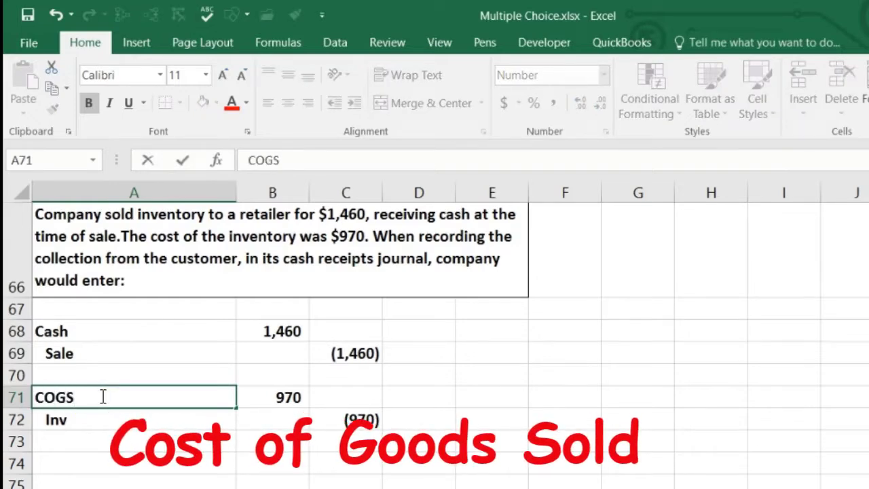
pyautogui.press('Return')
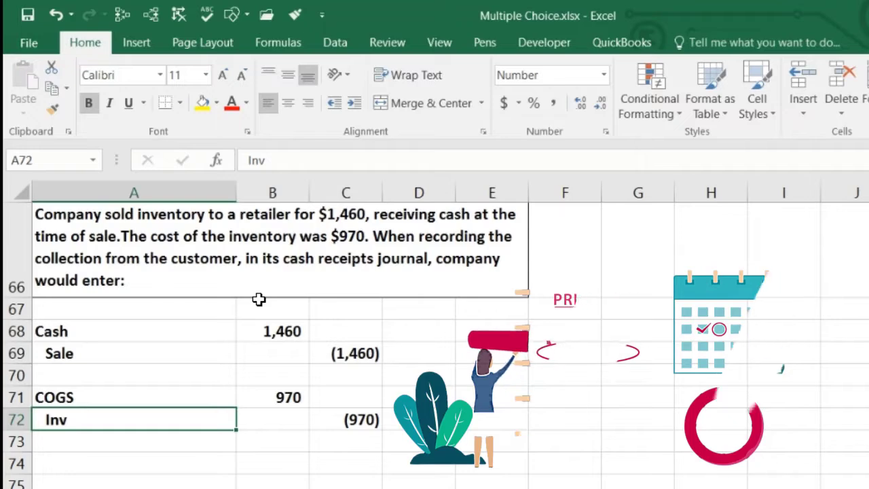
# Examine the cash sale and cost of goods sold entry lines in rows 68 to 72.
pyautogui.moveTo(228, 335); pyautogui.dragTo(267, 335)
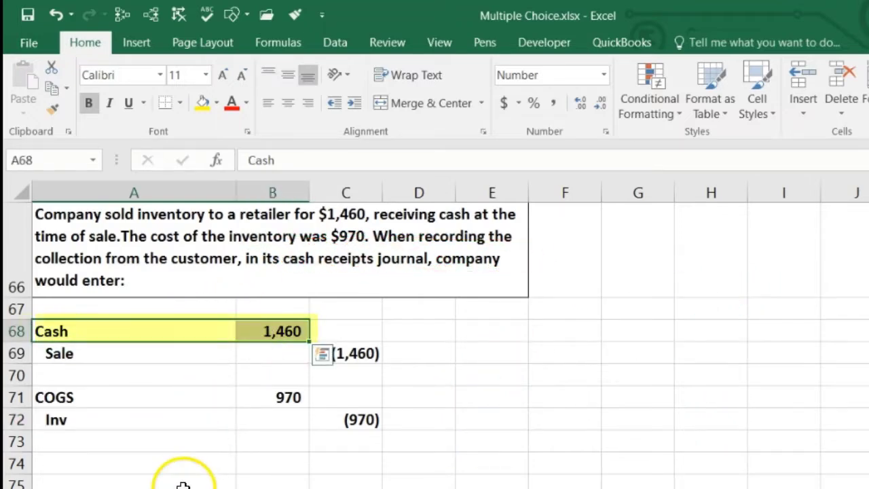
pyautogui.moveTo(140, 354); pyautogui.dragTo(348, 353)
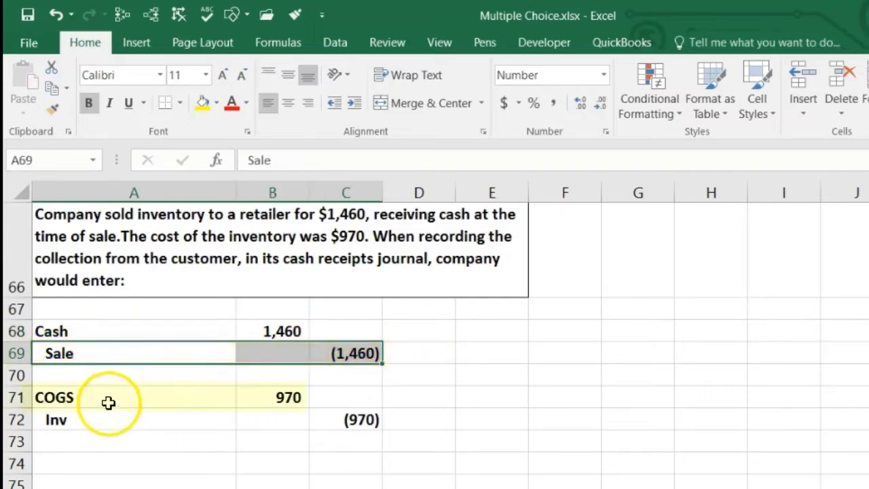
pyautogui.moveTo(109, 403); pyautogui.dragTo(248, 396)
pyautogui.click(183, 423)
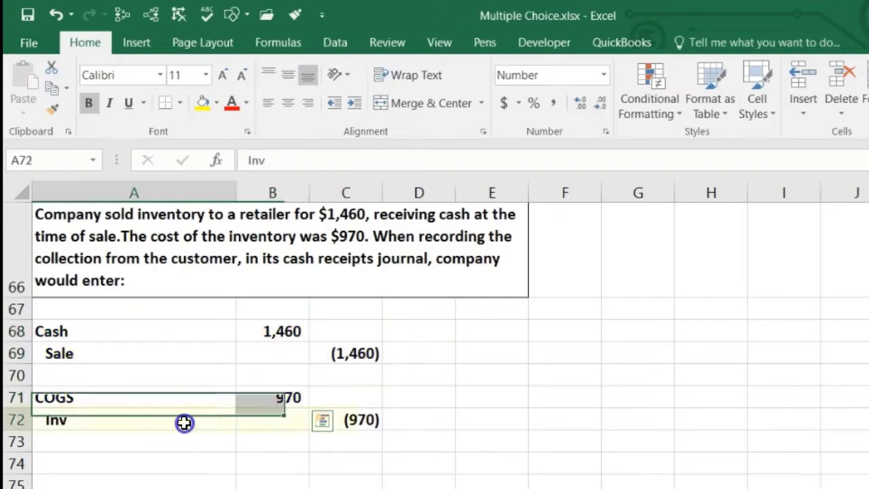
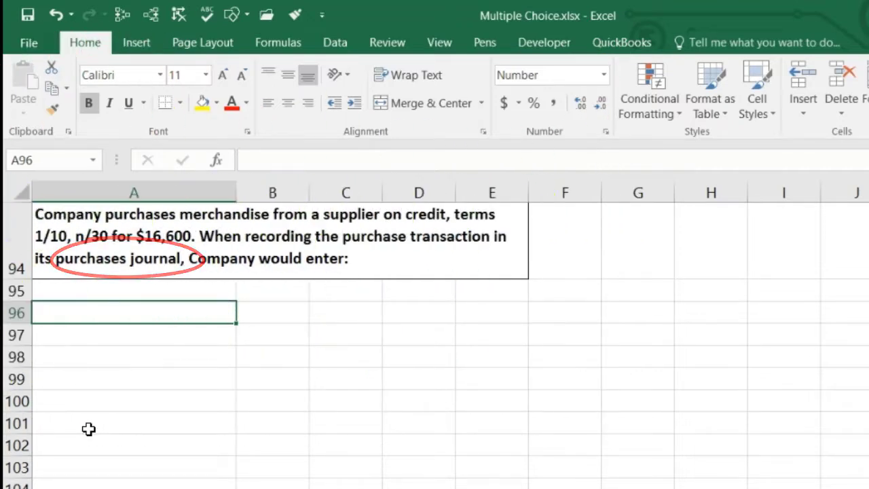
# Record the inventory debit for the credit purchase in row 96, with the label Inv in A96 and 16600 in B96.
pyautogui.write('Inv')
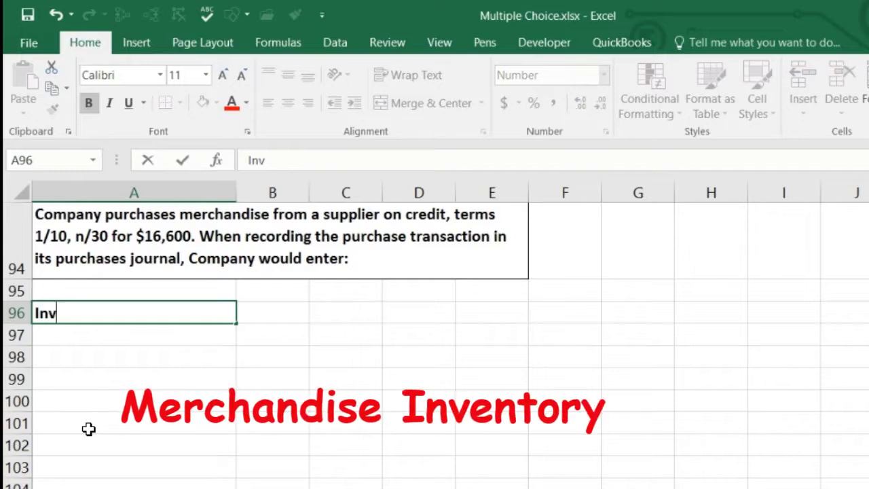
pyautogui.press('Tab')
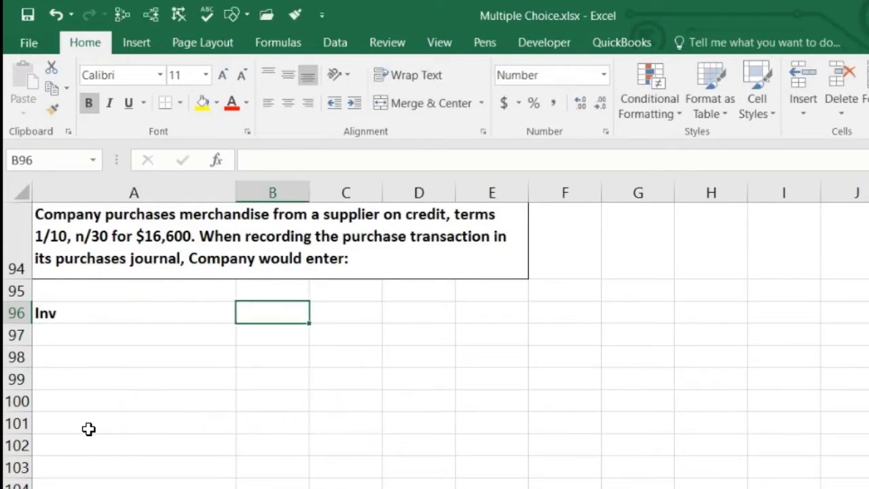
pyautogui.write('16,')
pyautogui.write('60')
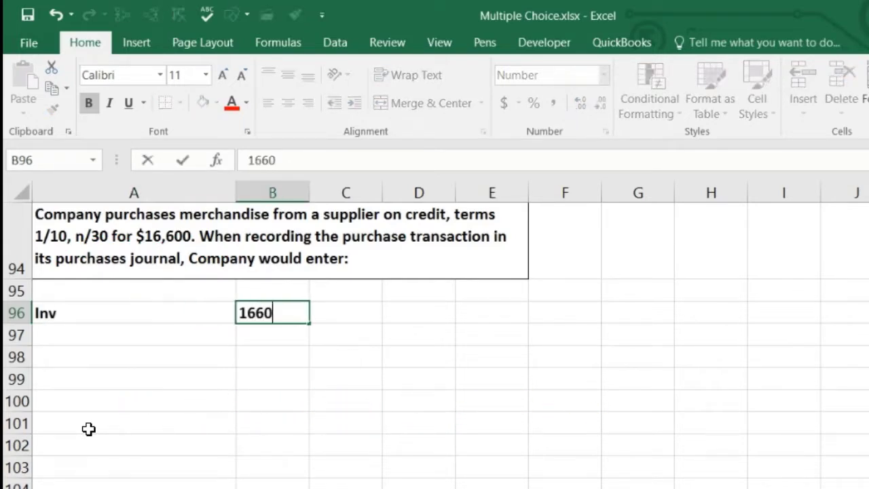
pyautogui.write('0')
pyautogui.press('Return')
# Record the matching payable credit in row 97, with the negative of B96 in C97 and the label AP in A97.
pyautogui.press('Tab')
pyautogui.press('Tab')
pyautogui.write('-')
pyautogui.press('Left')
pyautogui.press('Up')
pyautogui.press('Return')
pyautogui.press('Left')
pyautogui.press('Left')
pyautogui.press('Up')
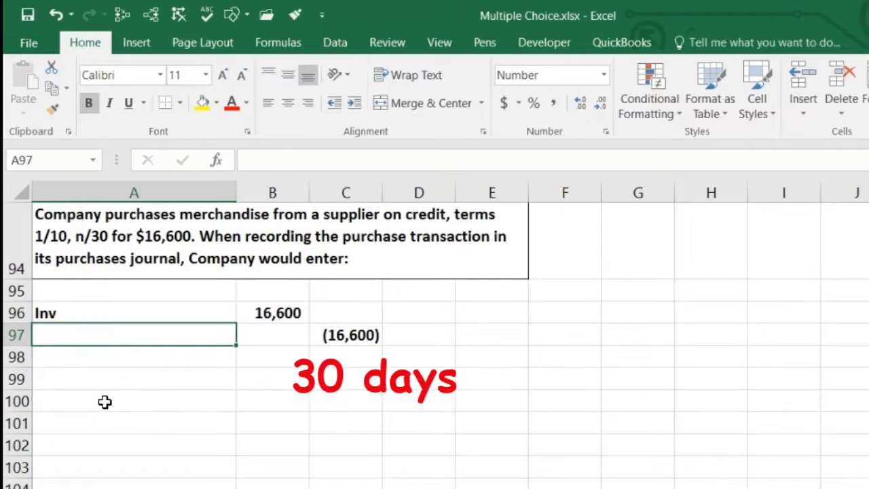
pyautogui.write('AP')
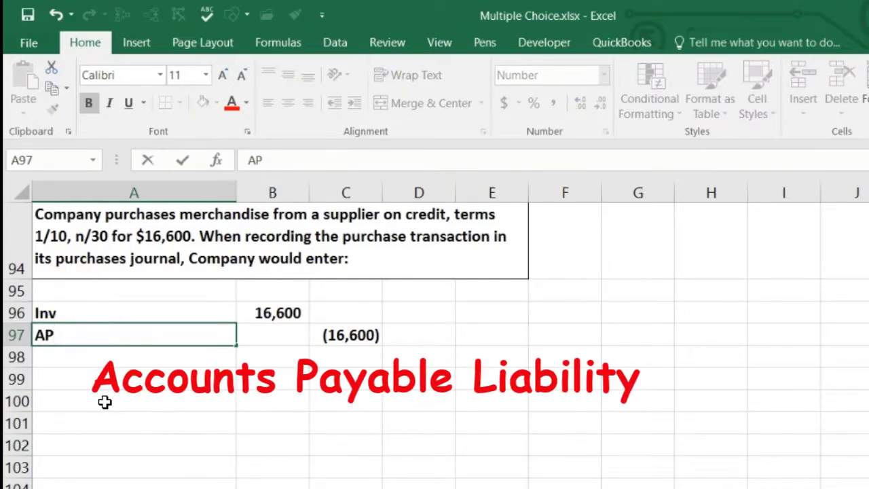
pyautogui.press('Return')
pyautogui.press('Up')
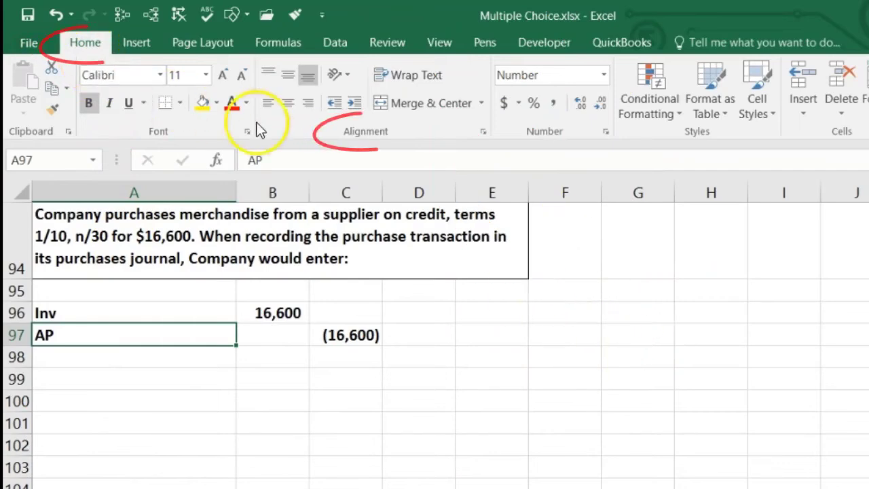
pyautogui.click(225, 431)
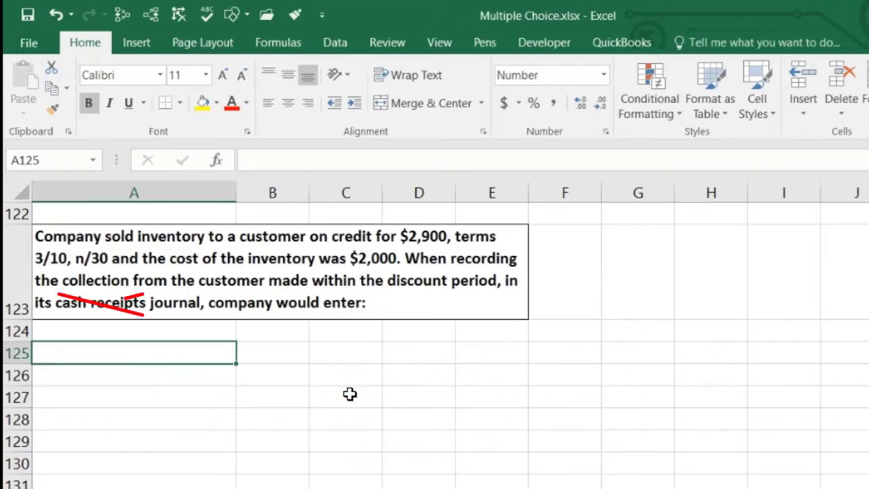
# Record the receivable debit for the credit sale in row 125, with the label AR in A125 and 2,900 in B125.
pyautogui.write('AP')
pyautogui.press('BackSpace')
pyautogui.write('R')
pyautogui.press('Tab')
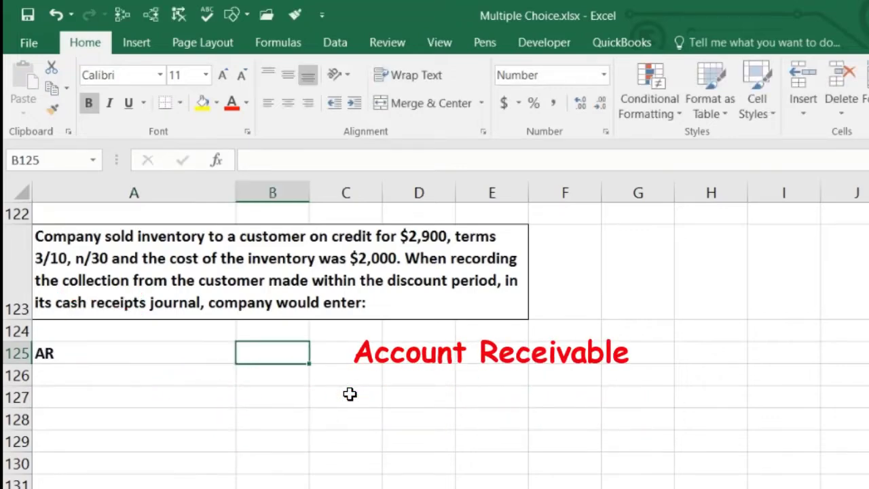
pyautogui.write('2,900')
pyautogui.press('Return')
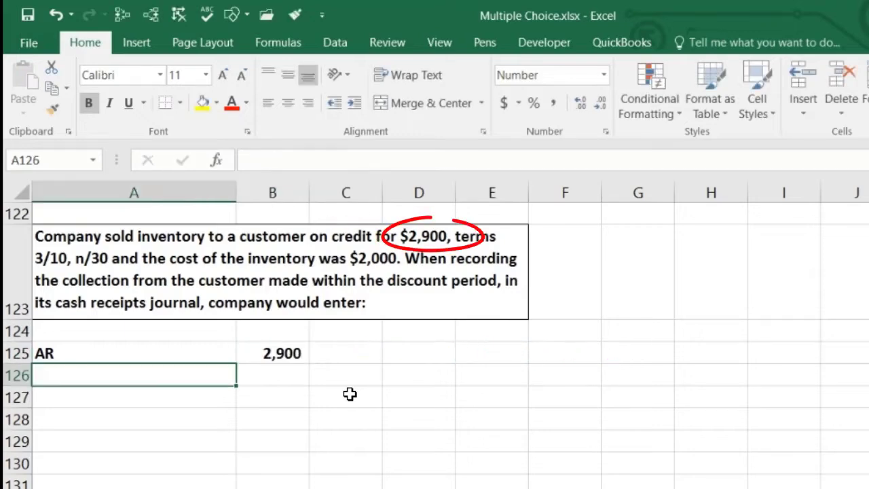
# Record the matching sales credit in row 126, with the negative of B125 in C126 and an indented Sale label in A126.
pyautogui.press('Right')
pyautogui.press('Right')
pyautogui.write('-')
pyautogui.press('Up')
pyautogui.press('Left')
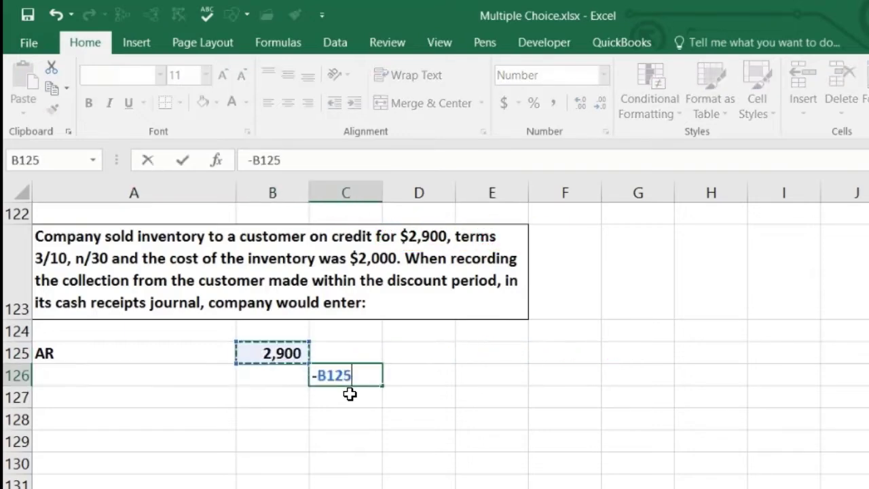
pyautogui.press('Return')
pyautogui.press('Left')
pyautogui.press('Left')
pyautogui.press('Up')
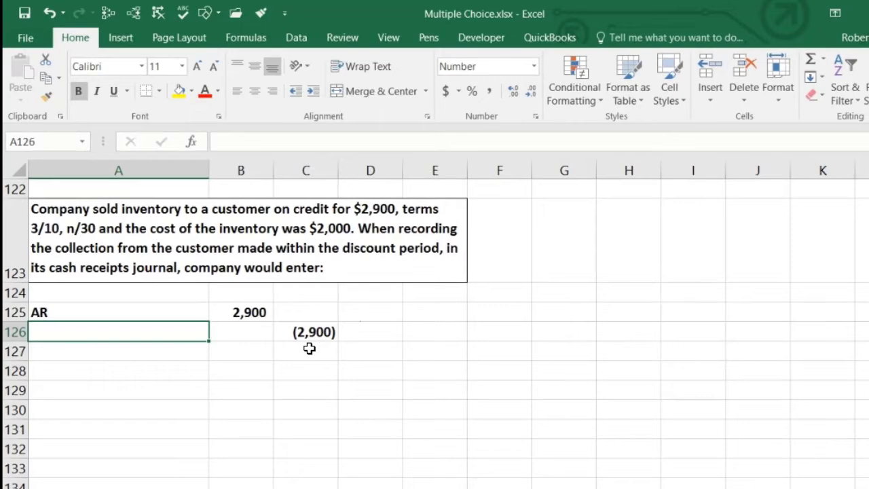
pyautogui.write('Sale')
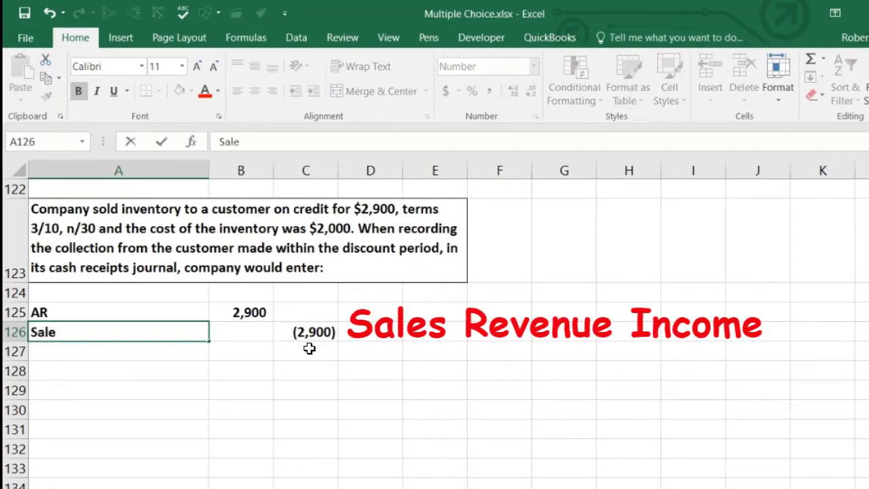
pyautogui.press('Return')
pyautogui.press('Up')
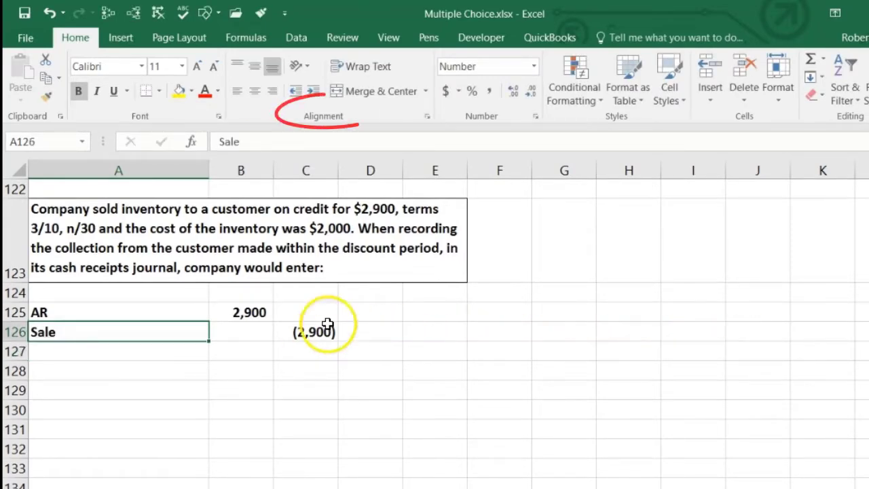
# Record the inventory credit in row 129, with the label Inv in A129 and -2000 in C129.
pyautogui.click(107, 370)
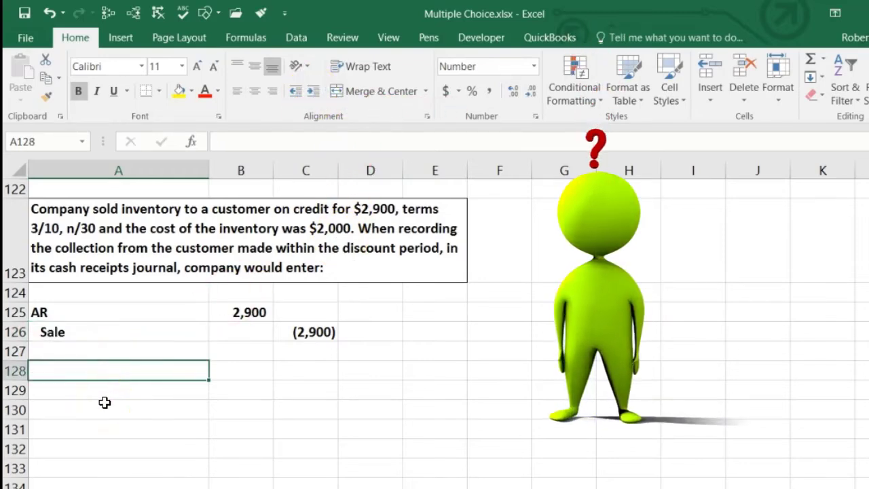
pyautogui.press('Down')
pyautogui.write('I')
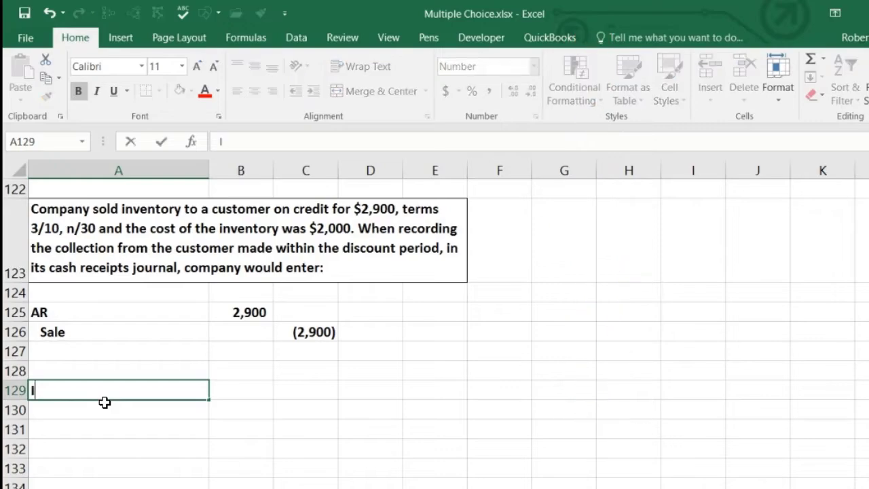
pyautogui.write('nv')
pyautogui.press('Tab')
pyautogui.press('Tab')
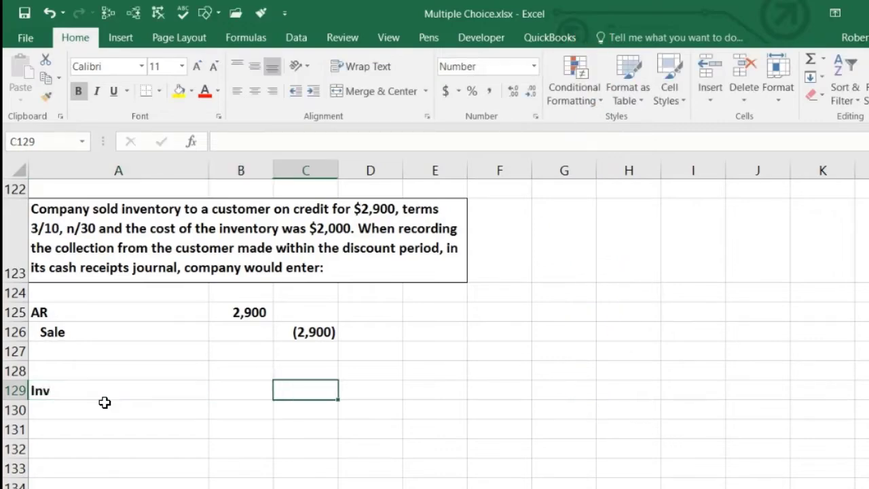
pyautogui.write('-200')
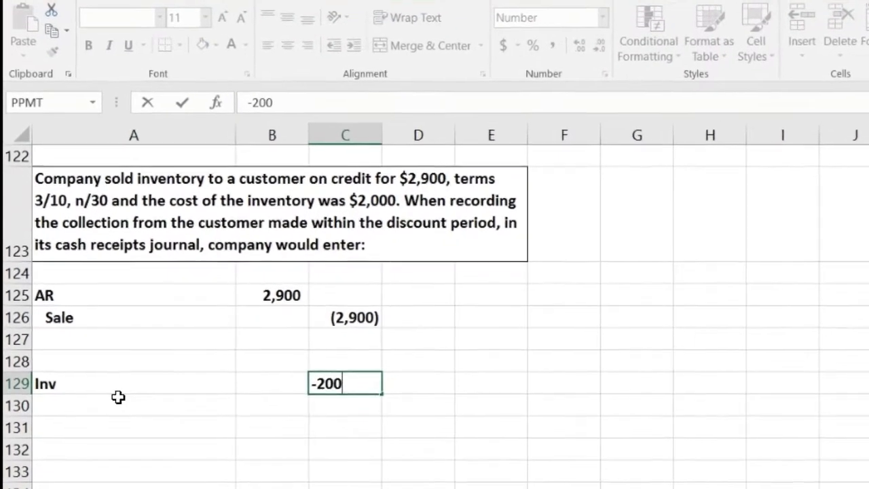
pyautogui.write('0')
pyautogui.press('Return')
# Record the matching cost debit in row 128 with the negative of C129 in B128 and the label COGS, and indent the Inv label.
pyautogui.press('Up')
pyautogui.press('Right')
pyautogui.press('Up')
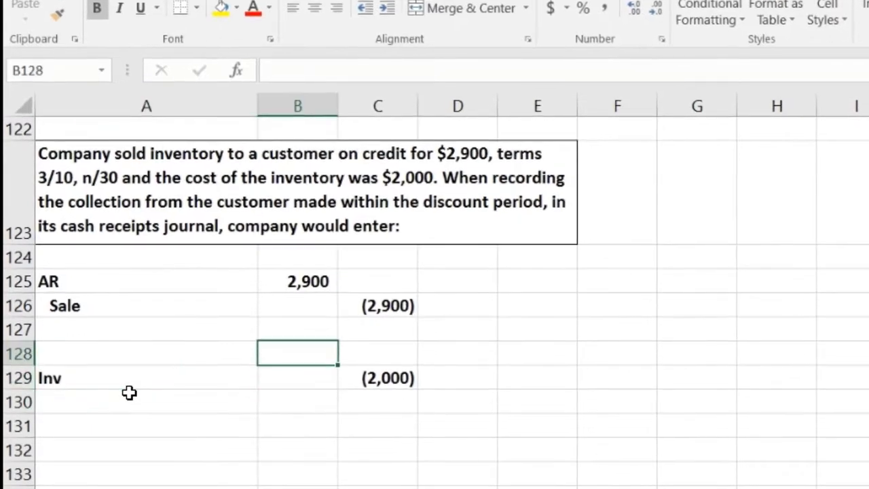
pyautogui.write('-')
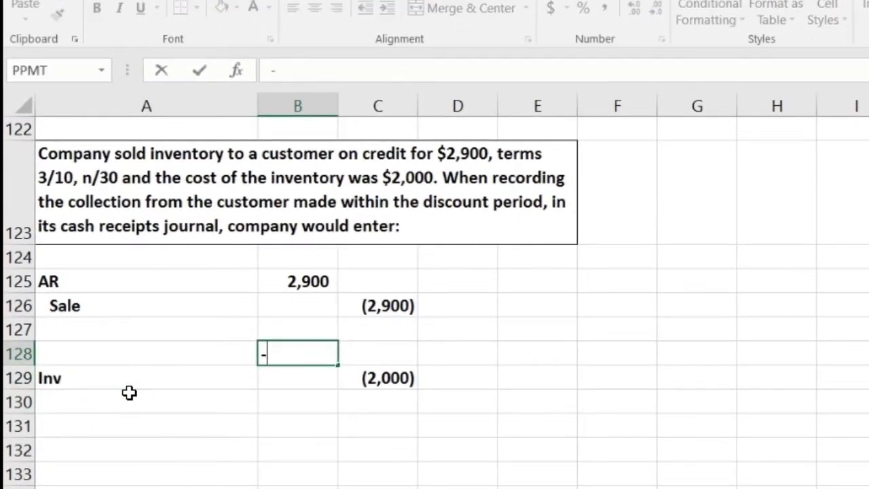
pyautogui.press('Down')
pyautogui.press('Right')
pyautogui.press('Return')
pyautogui.press('Left')
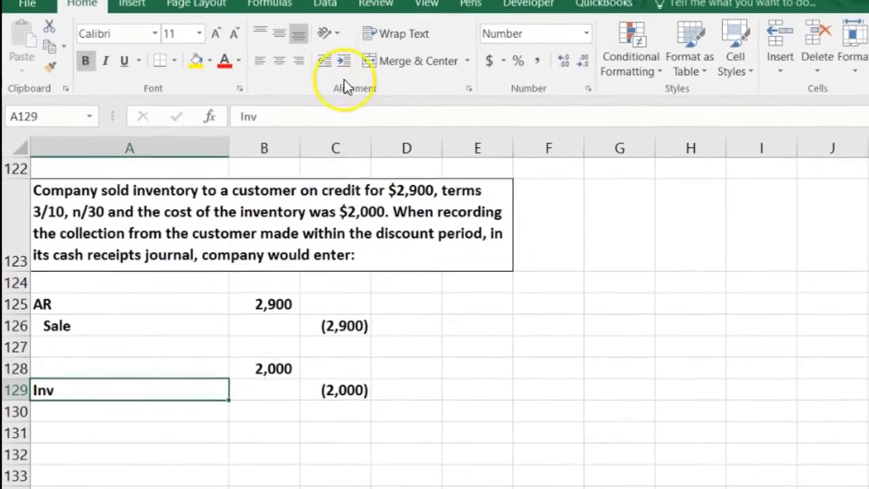
pyautogui.click(375, 23)
pyautogui.click(132, 372)
pyautogui.write('COGS')
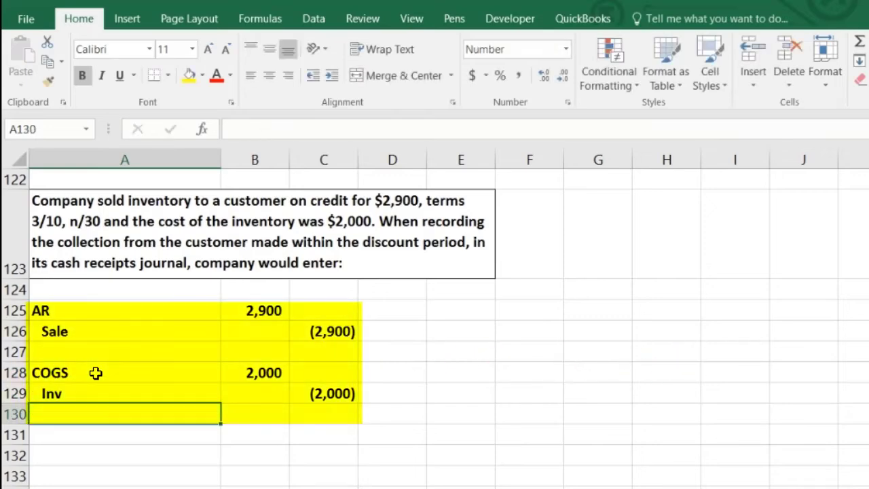
# Start the collection entry below the cost entry with the label Cash in A131.
pyautogui.press('Return')
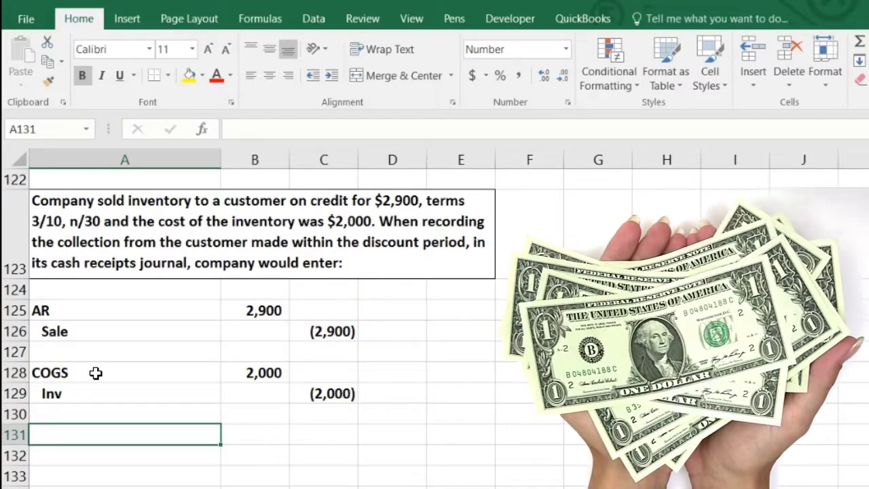
pyautogui.write('Cas')
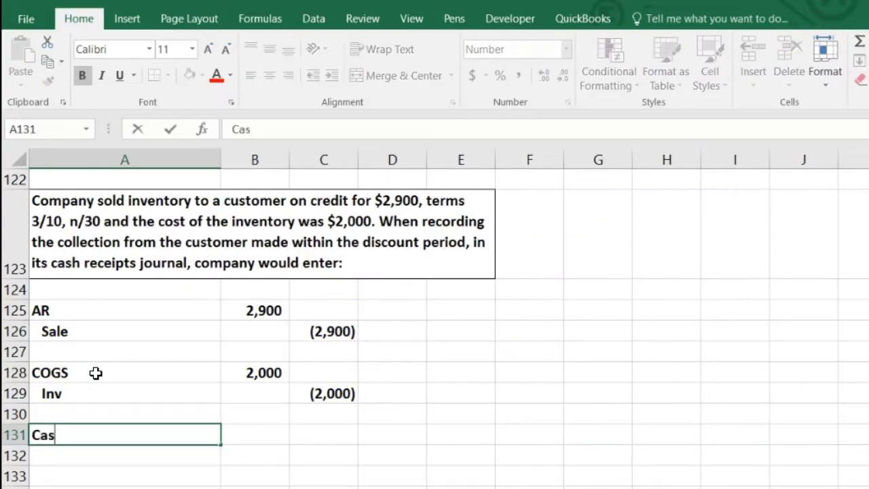
pyautogui.press('Tab')
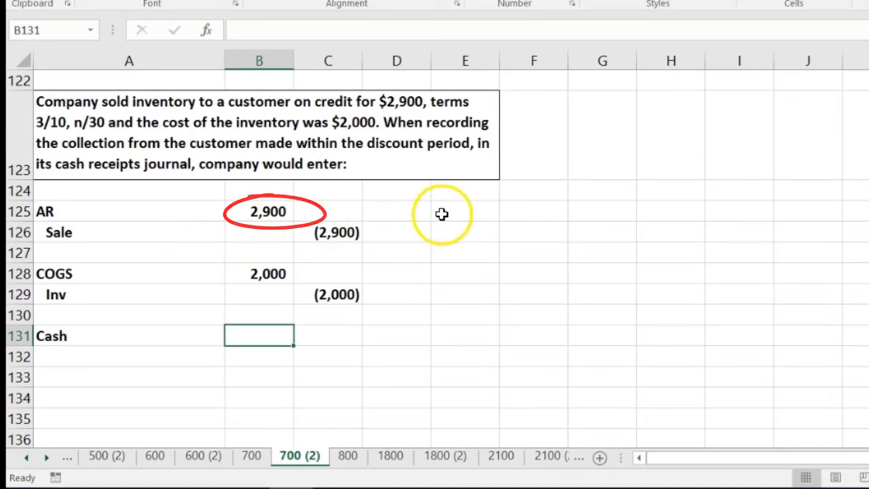
# Start a discount calculation beside the journal entries with the label Sale in E125 and 2900 in F125.
pyautogui.click(442, 214)
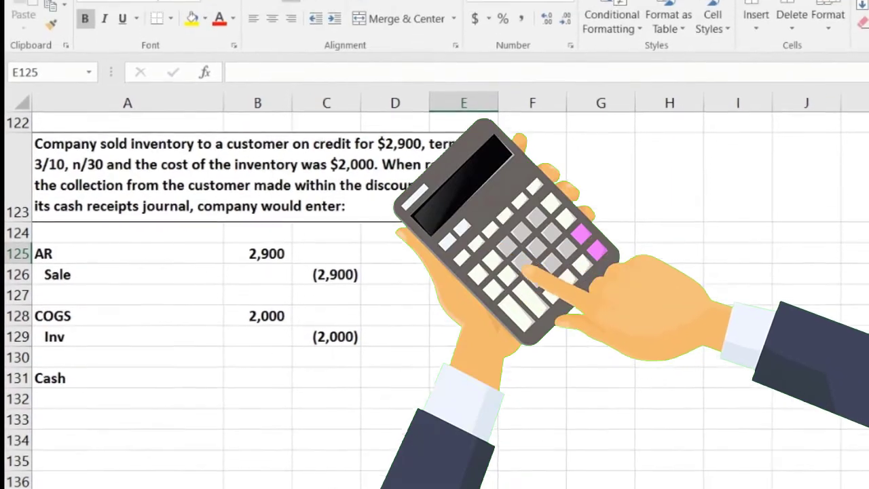
pyautogui.write('Sale')
pyautogui.press('Tab')
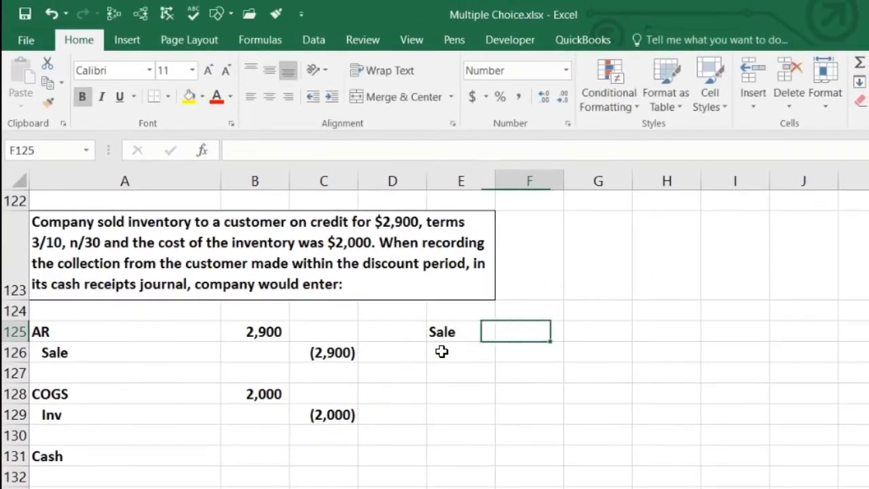
pyautogui.write('2900')
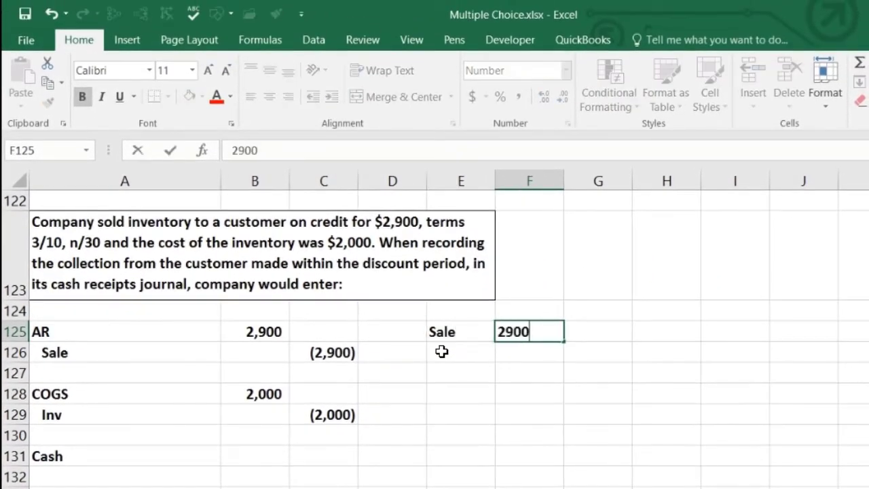
pyautogui.press('Return')
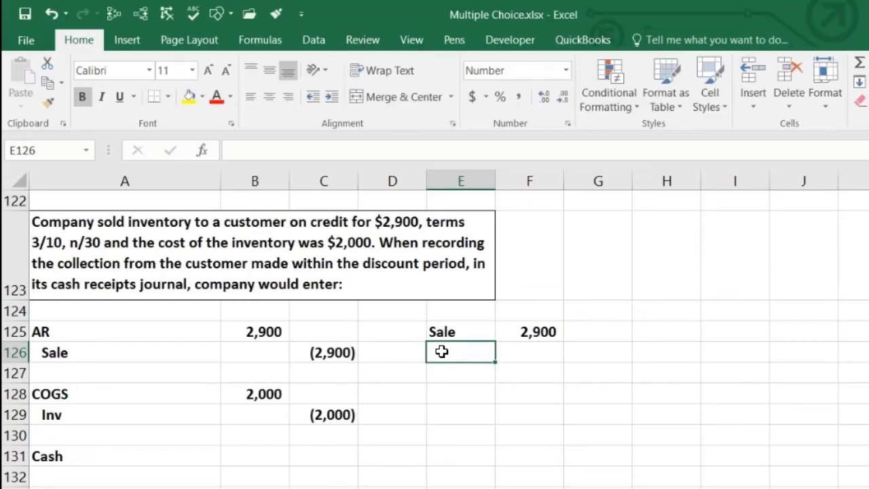
# Add the discount rate in row 126, with the label Dis % in E126 and .03 in F126 formatted as an underlined percentage.
pyautogui.write('Dis %')
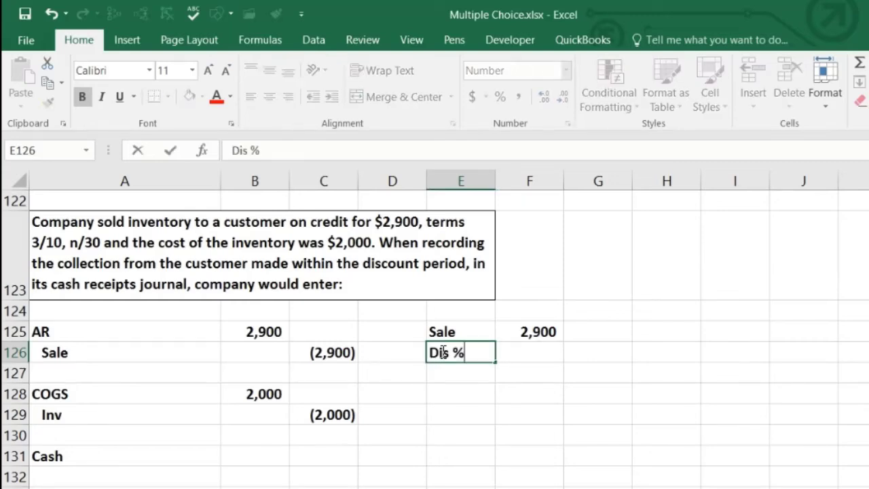
pyautogui.press('Tab')
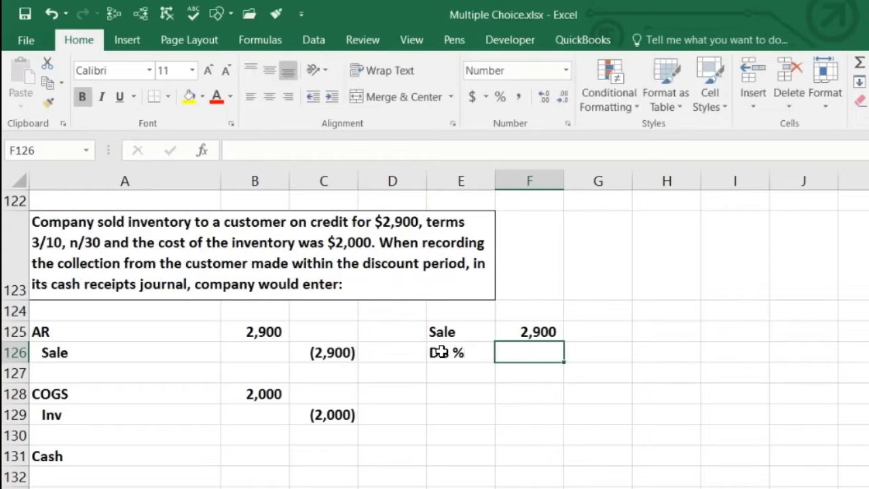
pyautogui.write('.0')
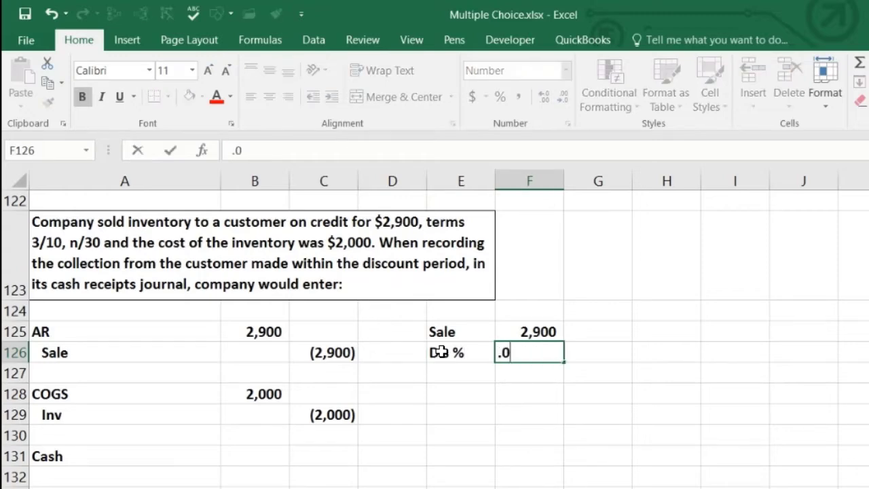
pyautogui.write('3')
pyautogui.click(440, 351)
pyautogui.press('Right')
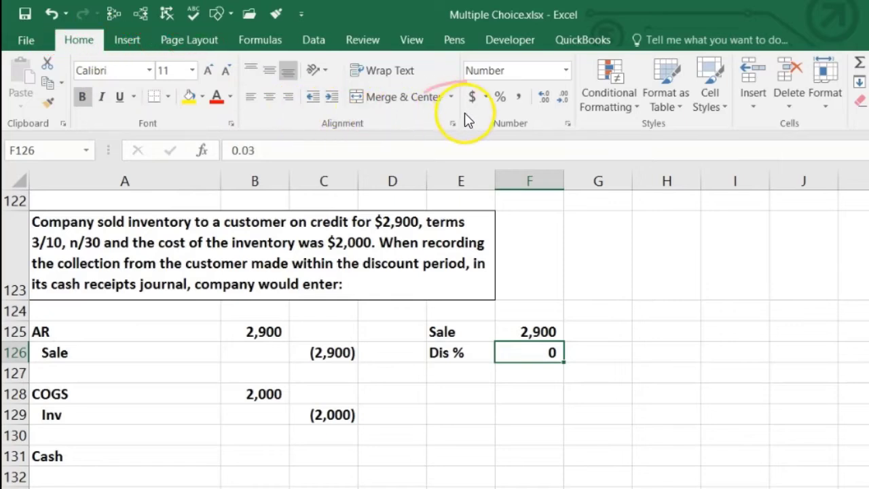
pyautogui.click(542, 102)
pyautogui.click(541, 102)
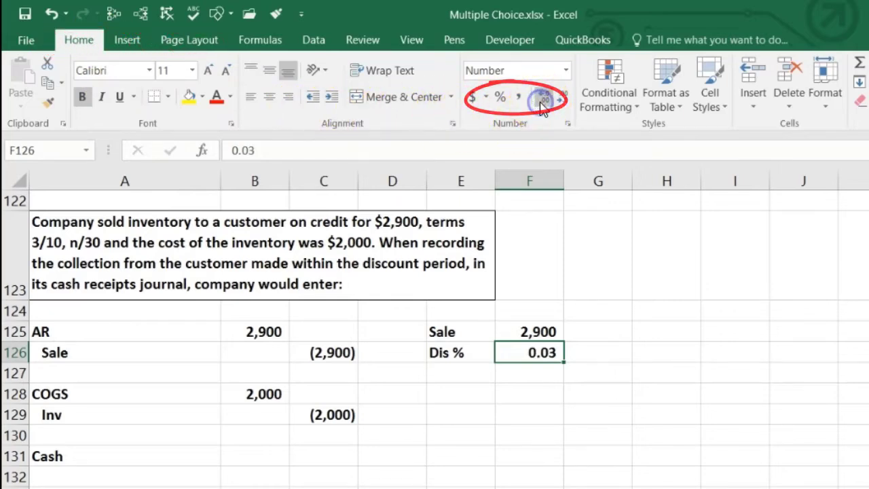
pyautogui.click(500, 97)
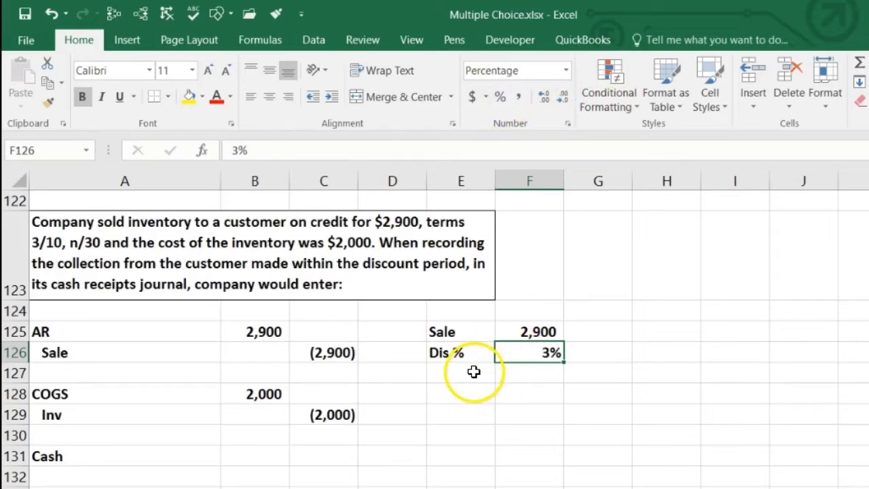
pyautogui.click(121, 97)
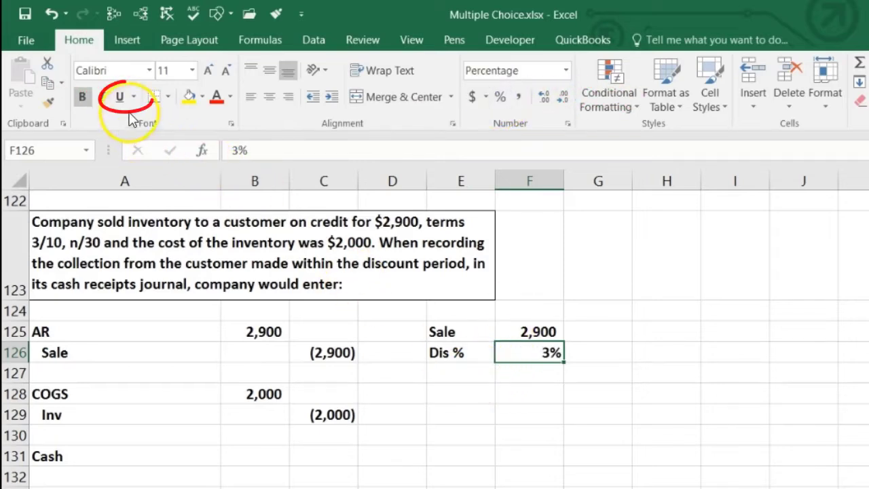
# Calculate the discount amount in F127 by multiplying the sale in F125 by the rate in F126.
pyautogui.click(524, 375)
pyautogui.write('=')
pyautogui.press('Up')
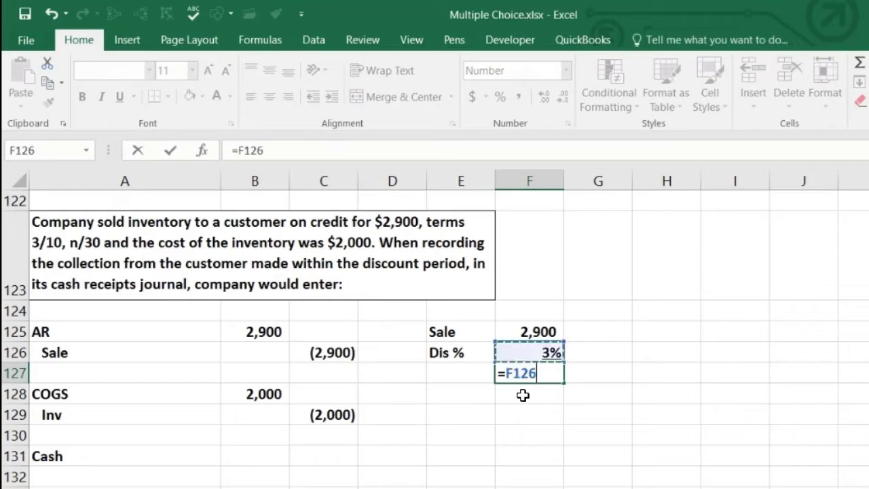
pyautogui.press('Up')
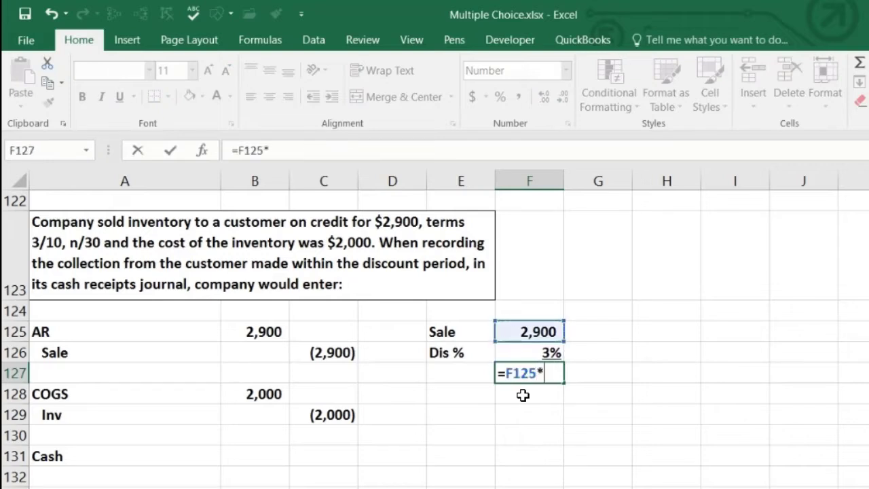
pyautogui.write('*')
pyautogui.press('Up')
pyautogui.press('Return')
pyautogui.press('Up')
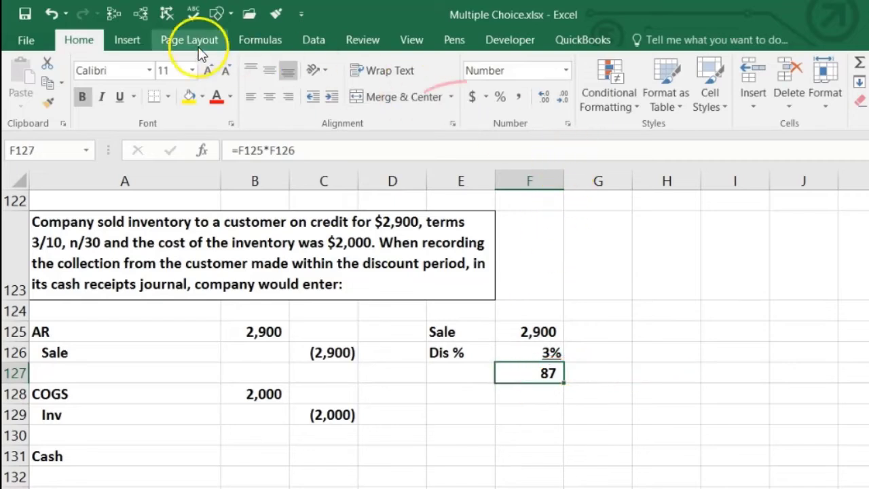
pyautogui.click(546, 100)
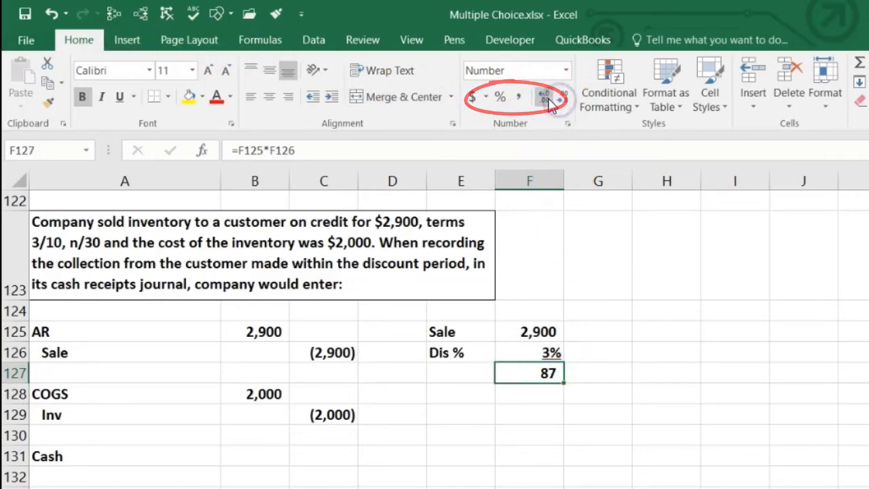
pyautogui.click(560, 100)
pyautogui.click(561, 100)
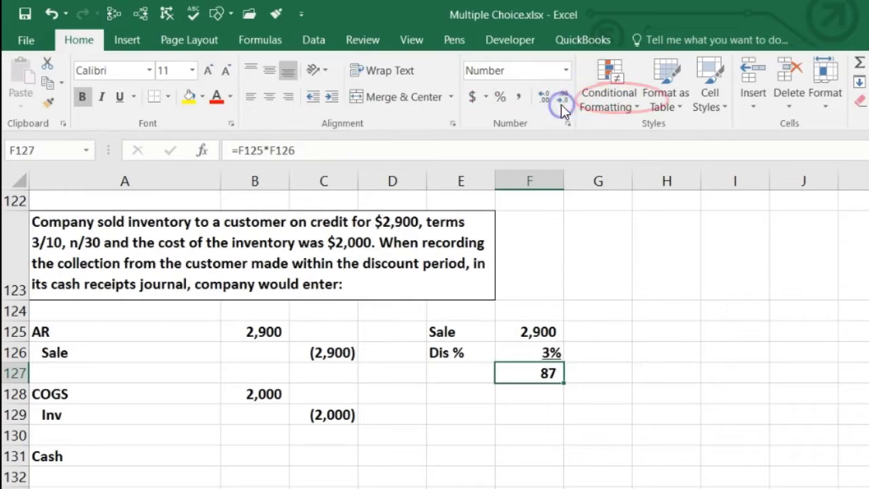
# Label the calculated discount amount as Disc in E127.
pyautogui.click(463, 379)
pyautogui.write('Disc')
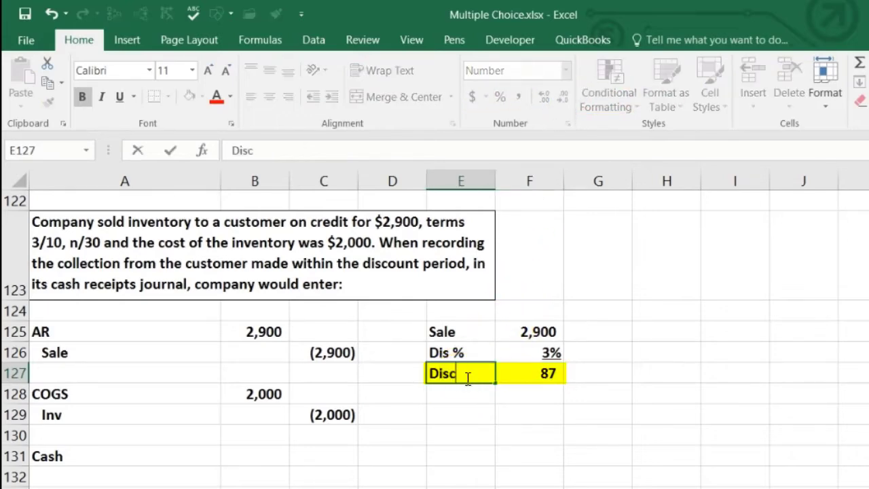
pyautogui.press('Return')
# Calculate the cash received in row 128, with the label Cash in E128 and the formula =F125-F127 in F128.
pyautogui.write('Cash')
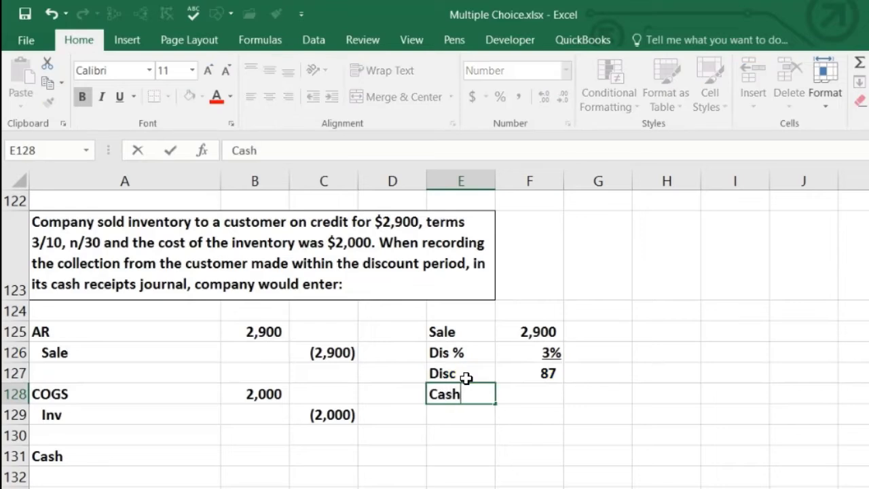
pyautogui.press('Tab')
pyautogui.write('=')
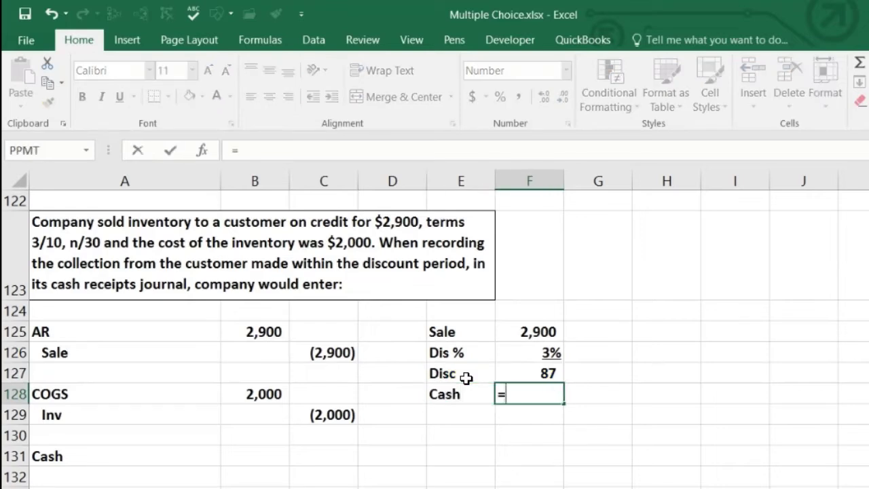
pyautogui.click(507, 332)
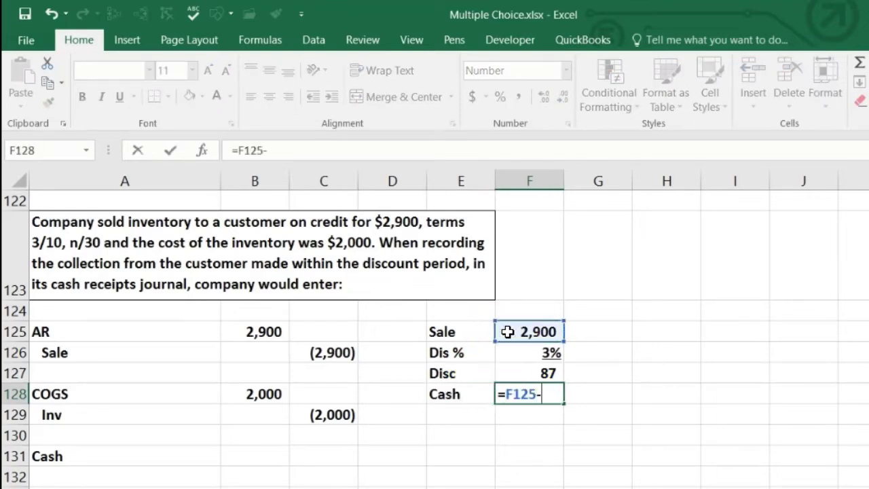
pyautogui.write('-')
pyautogui.click(511, 373)
pyautogui.press('Return')
pyautogui.press('Up')
# Begin an alternative calculation in column H by entering the sale amount 2900 in H125.
pyautogui.press('Right')
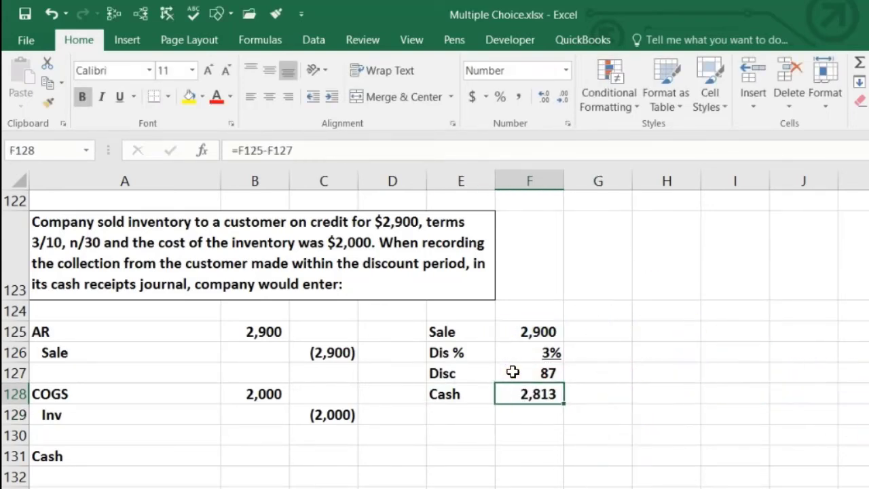
pyautogui.press('Right')
pyautogui.press('Right')
pyautogui.press('Up')
pyautogui.press('Up')
pyautogui.press('Up')
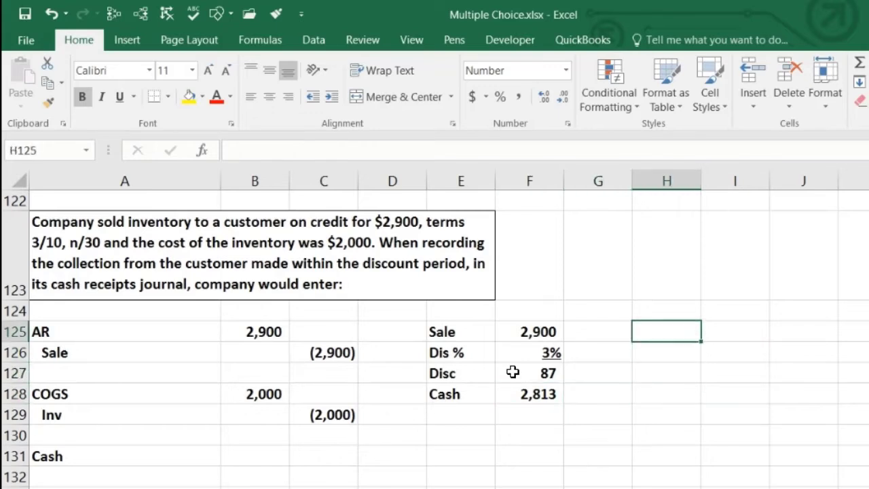
pyautogui.write('2,9')
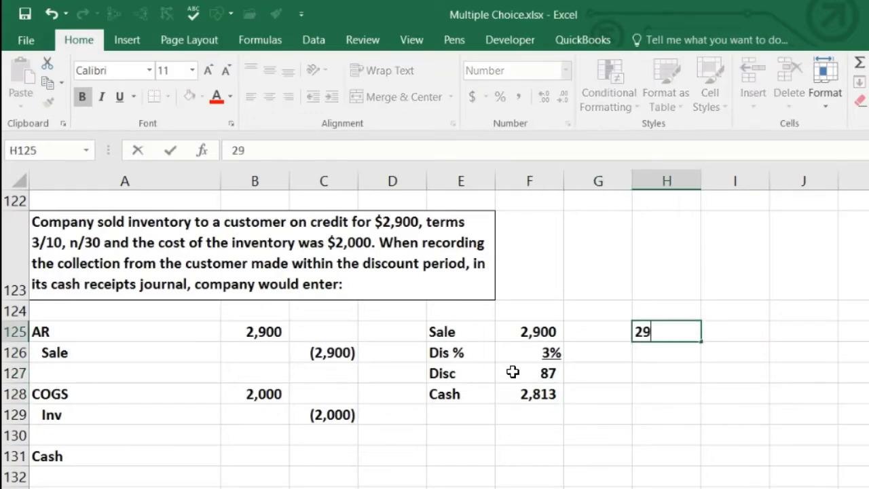
pyautogui.write('00')
pyautogui.press('Return')
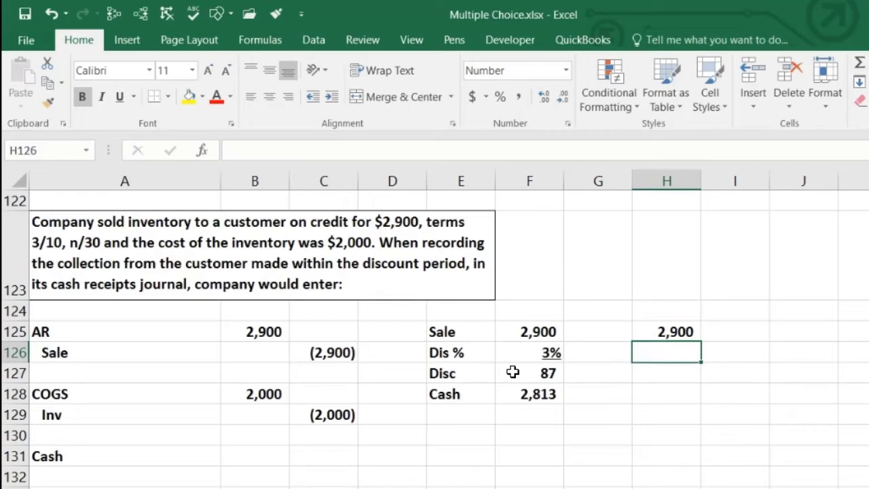
pyautogui.click(500, 96)
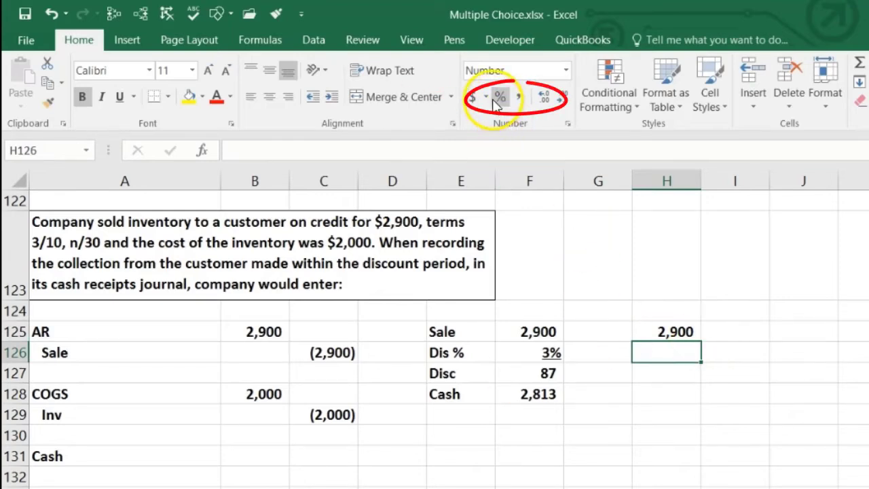
pyautogui.write('=100-3')
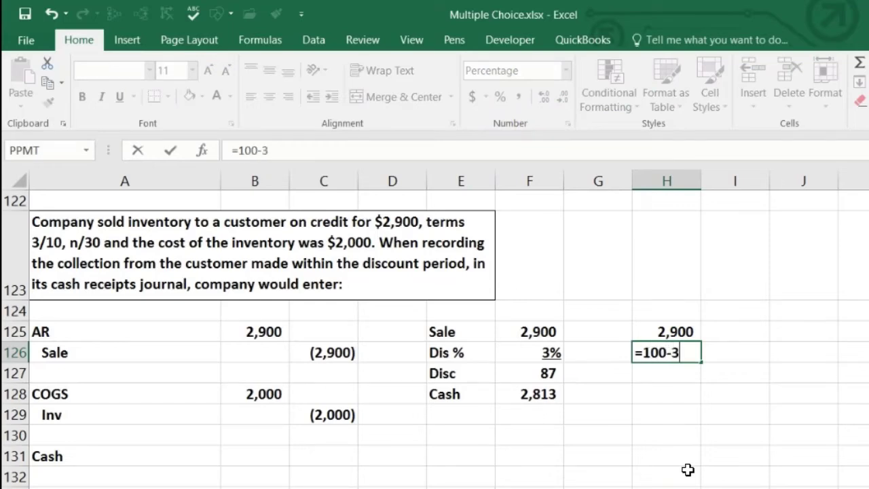
pyautogui.press('Return')
pyautogui.press('Up')
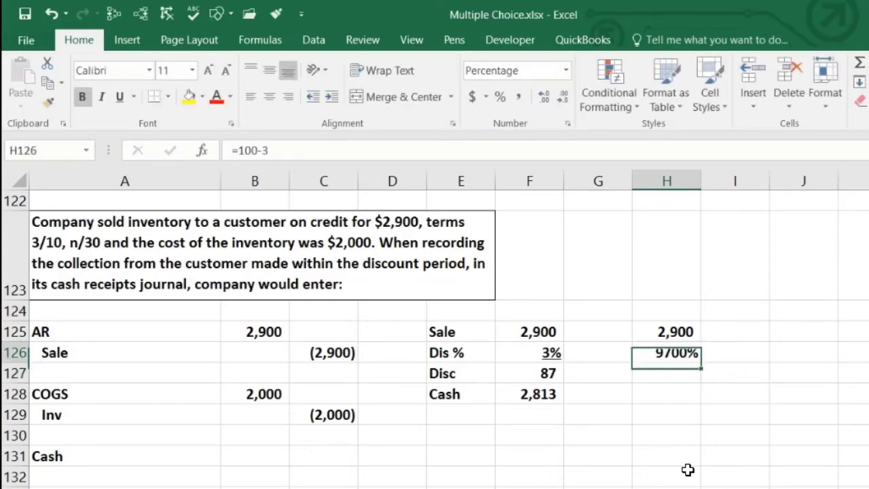
pyautogui.press('Delete')
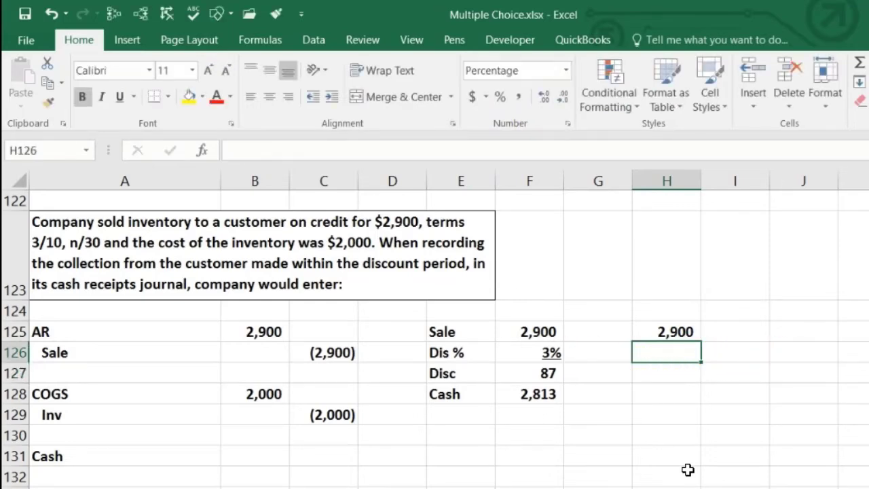
pyautogui.click(725, 349)
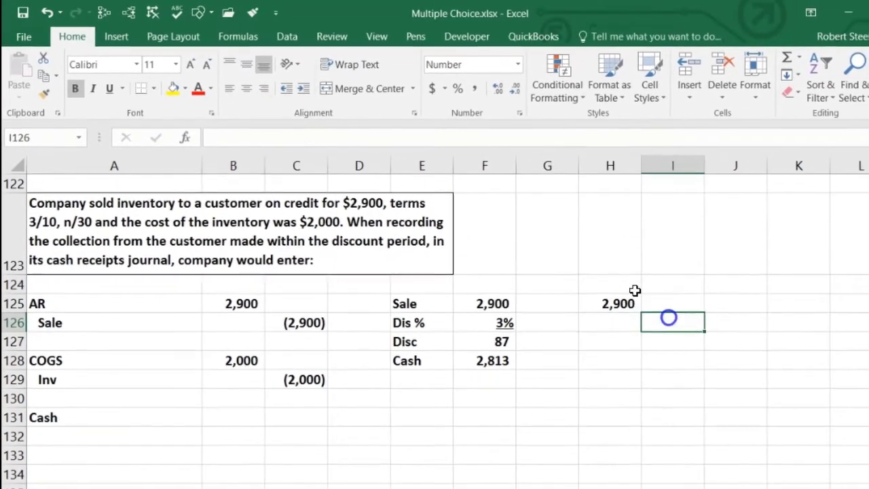
pyautogui.click(47, 102)
pyautogui.click(609, 321)
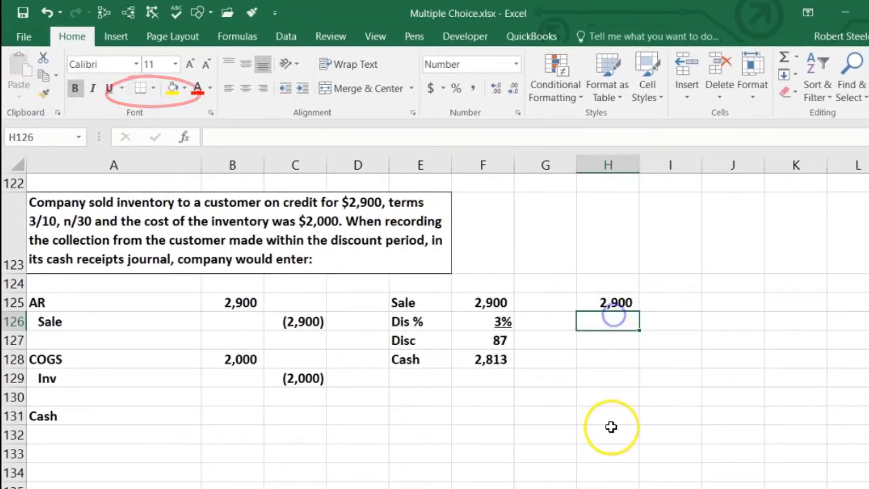
# Enter =1-.03 in H126 and format the result as an underlined percentage.
pyautogui.write('=1-.03')
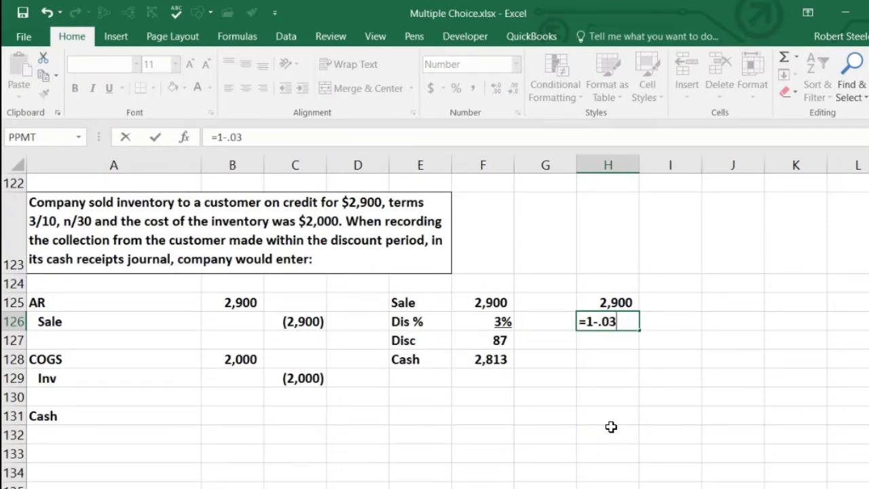
pyautogui.press('Return')
pyautogui.press('Up')
pyautogui.moveTo(41, 30); pyautogui.dragTo(80, 41)
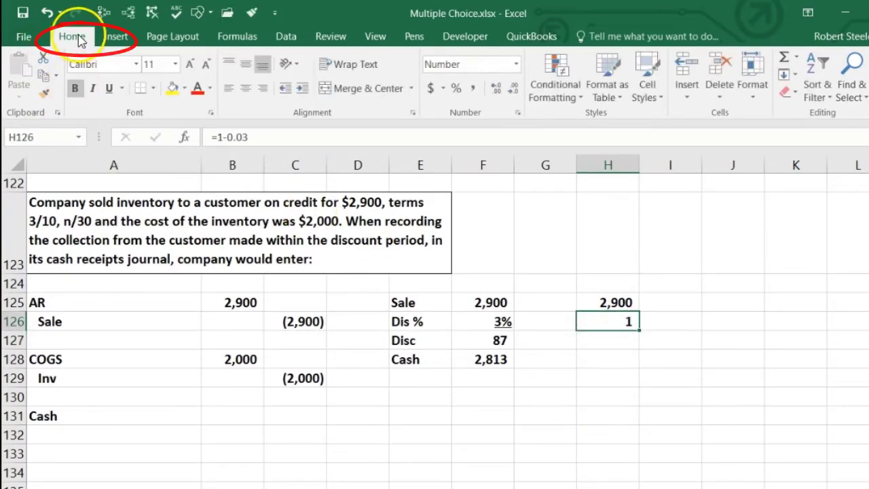
pyautogui.click(492, 89)
pyautogui.click(493, 89)
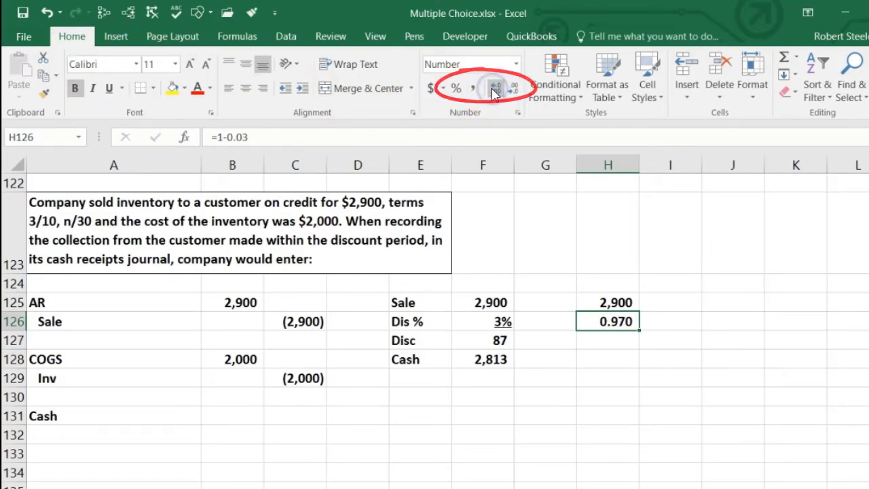
pyautogui.click(455, 89)
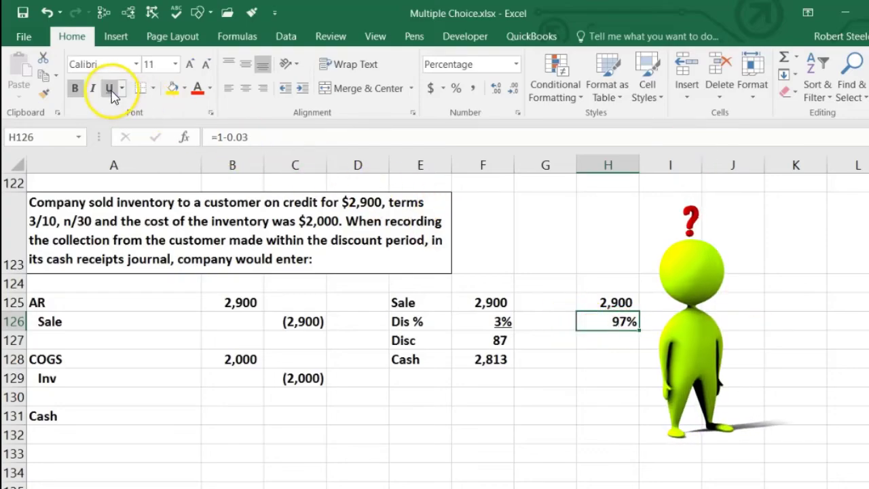
pyautogui.click(619, 340)
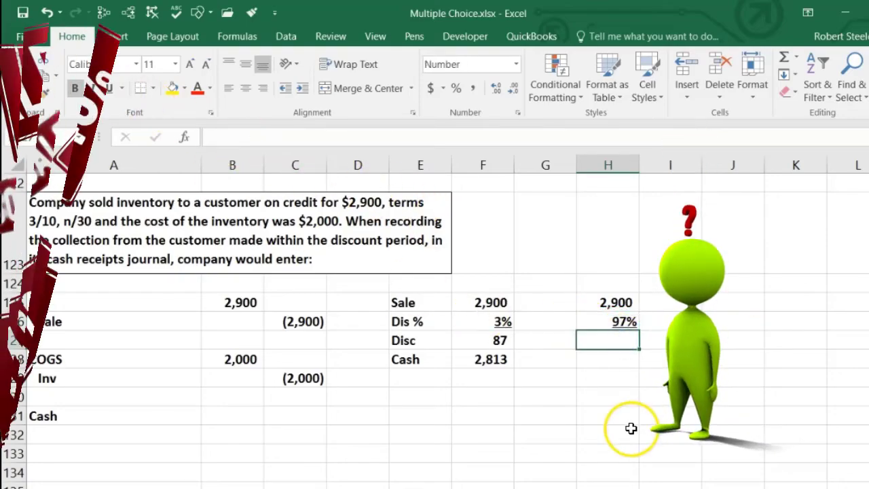
# Calculate the cash received in H128 by multiplying the sale in H125 by the percentage in H126.
pyautogui.click(619, 359)
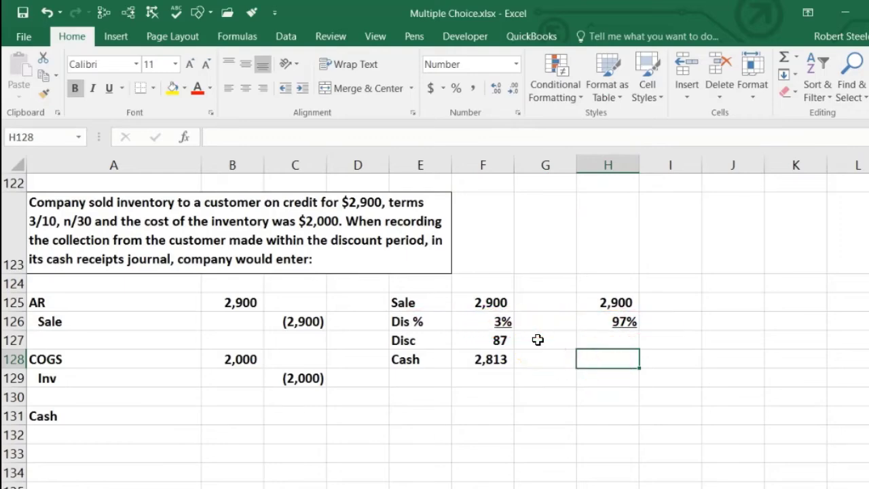
pyautogui.write('=')
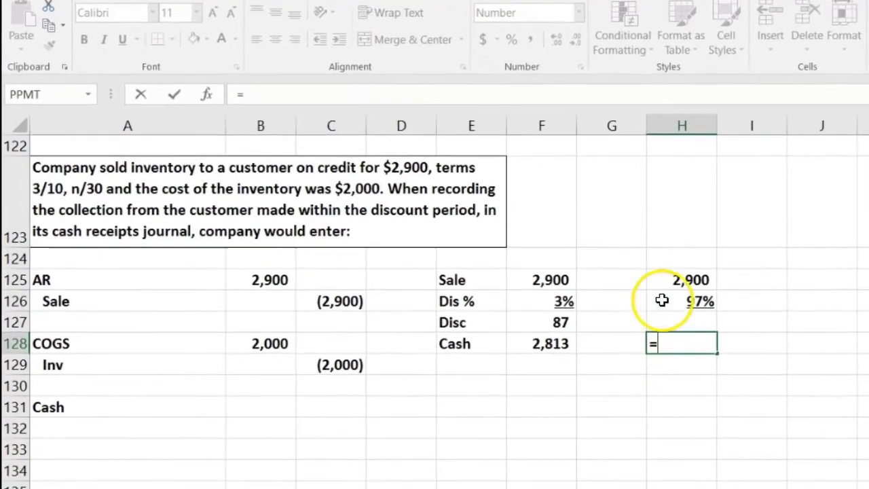
pyautogui.click(685, 280)
pyautogui.write('*')
pyautogui.click(706, 285)
pyautogui.press('Return')
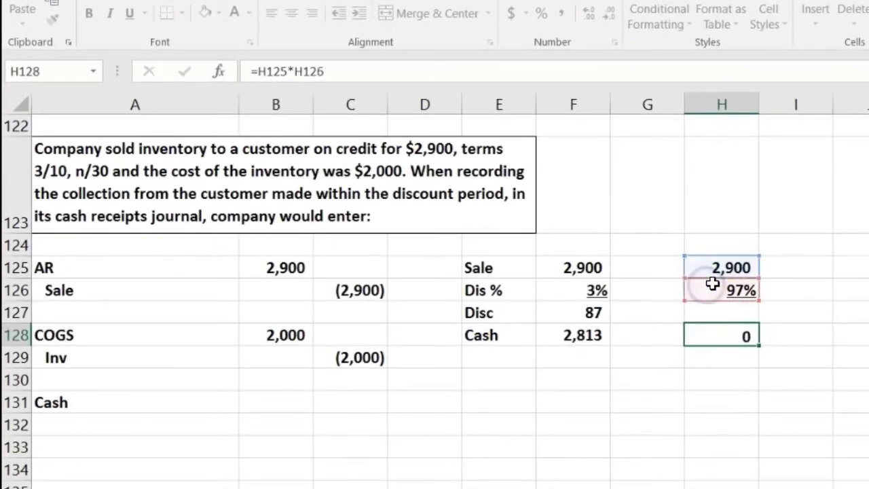
# Fill in the Cash debit in B131 by linking it to the cash amount in H128.
pyautogui.press('Left')
pyautogui.press('Left')
pyautogui.press('Left')
pyautogui.press('Left')
pyautogui.press('Left')
pyautogui.press('Left')
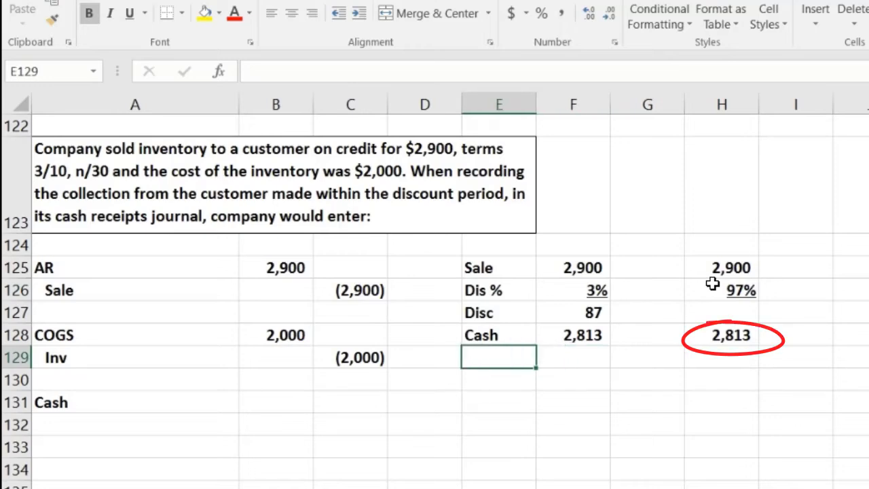
pyautogui.press('Down')
pyautogui.press('Down')
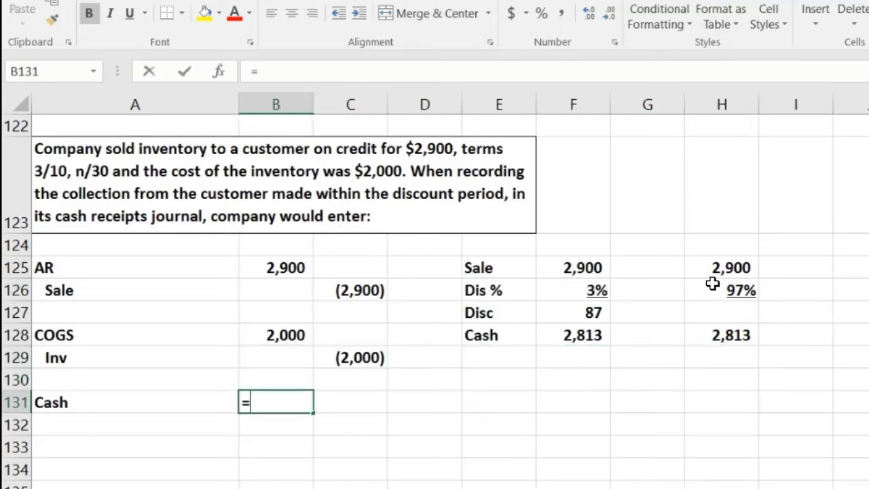
pyautogui.click(741, 333)
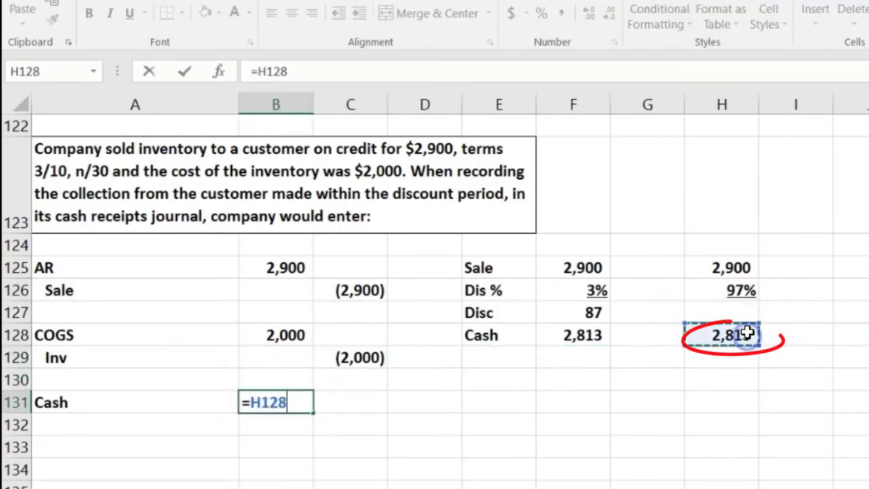
pyautogui.press('Return')
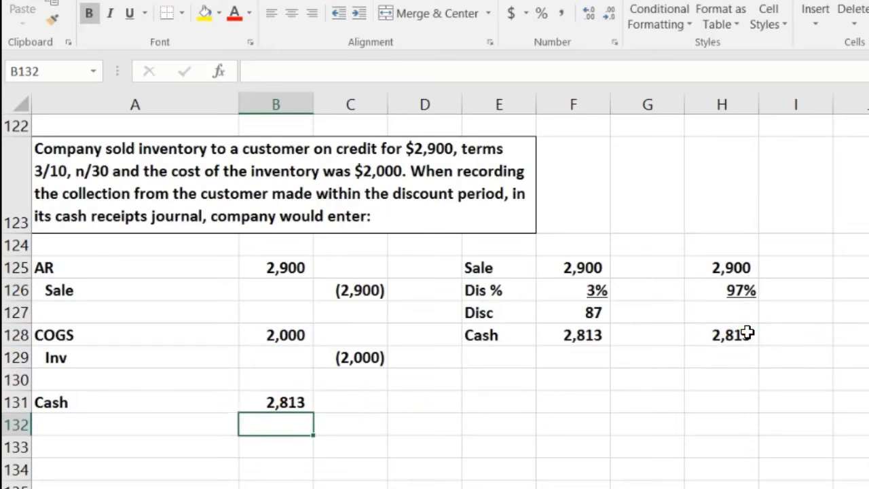
# Add the receivable credit line with the label AR in A132 and -2900 in C132.
pyautogui.press('Left')
pyautogui.write('A')
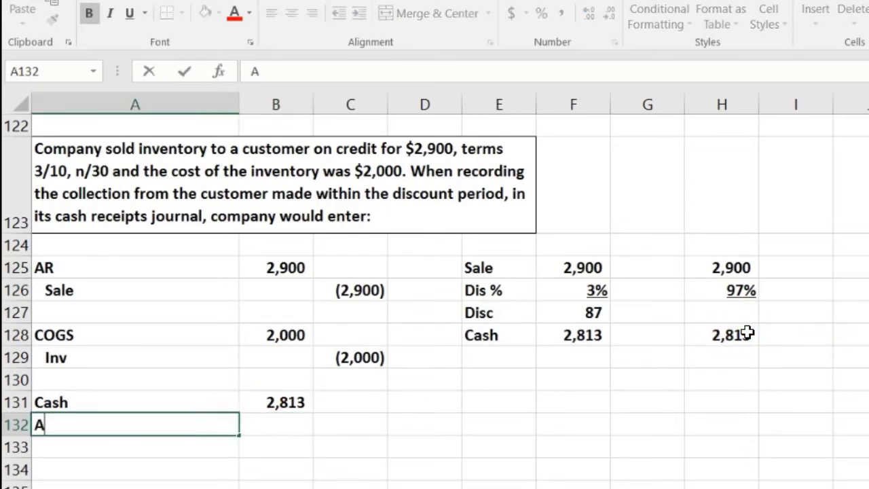
pyautogui.write('R')
pyautogui.press('Right')
pyautogui.press('Right')
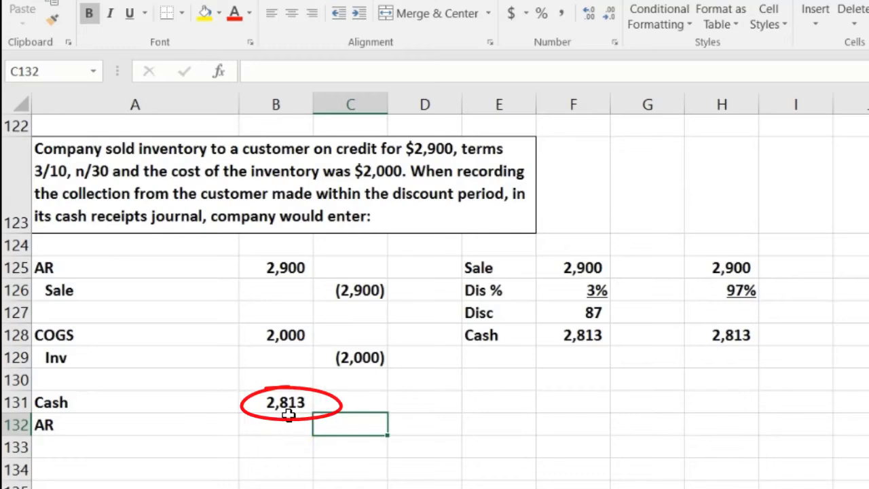
pyautogui.write('-2900')
pyautogui.press('Return')
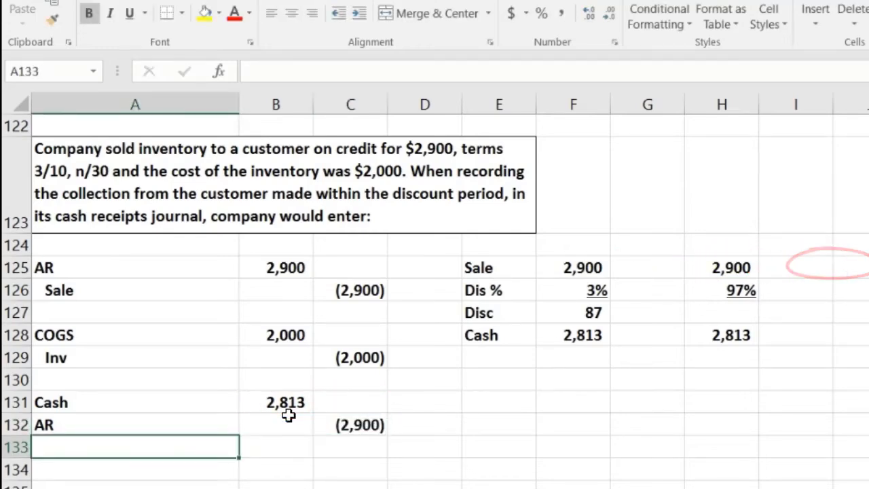
pyautogui.moveTo(137, 424); pyautogui.dragTo(355, 426)
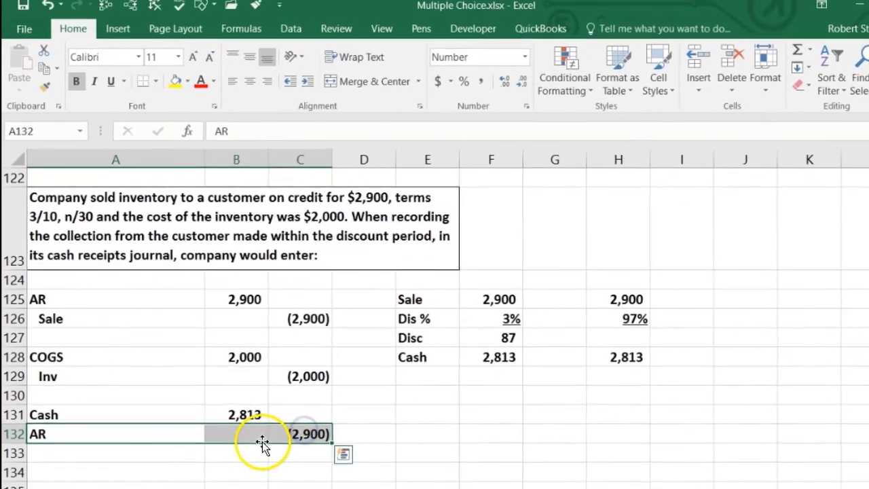
# Label the next line of the collection entry Dicount in A133.
pyautogui.click(119, 451)
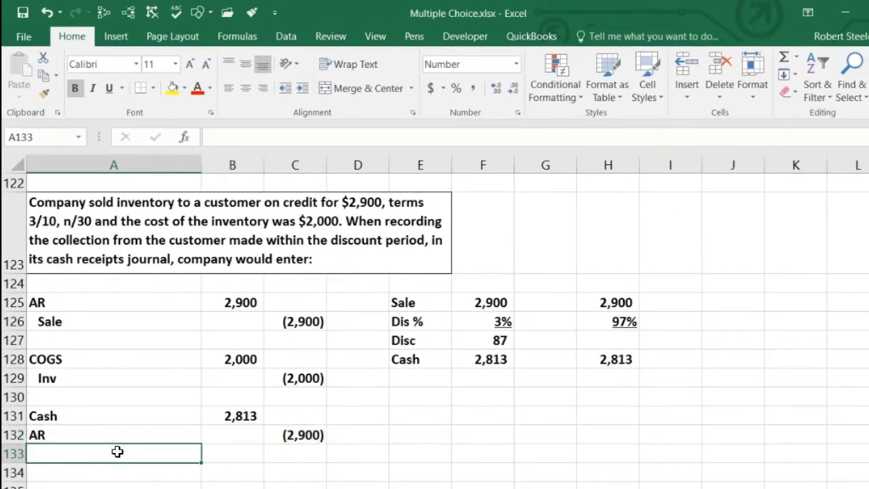
pyautogui.write('De')
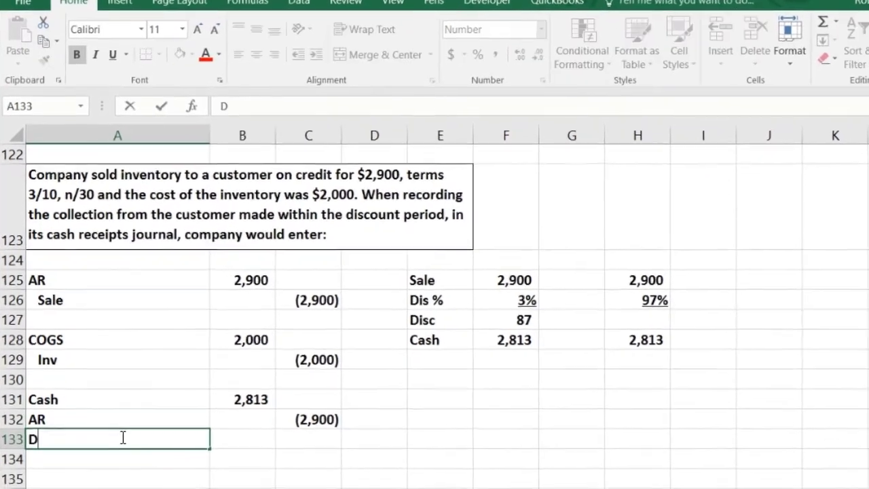
pyautogui.press('BackSpace')
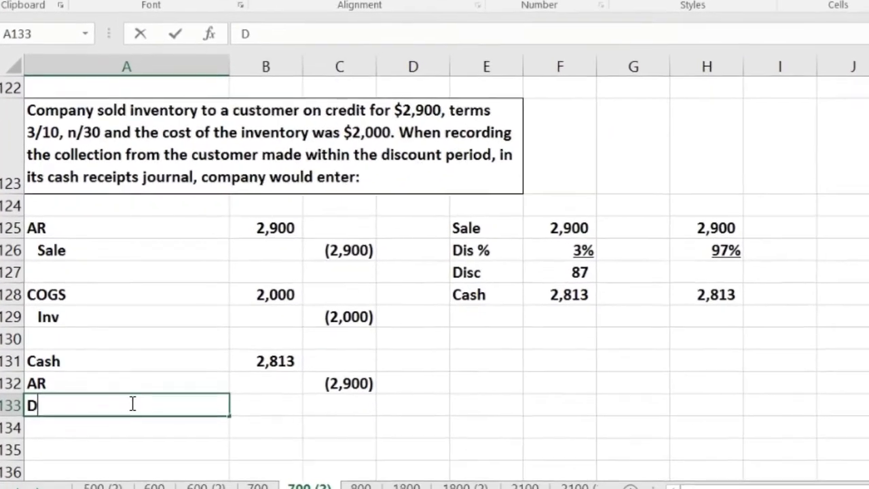
pyautogui.write('icount')
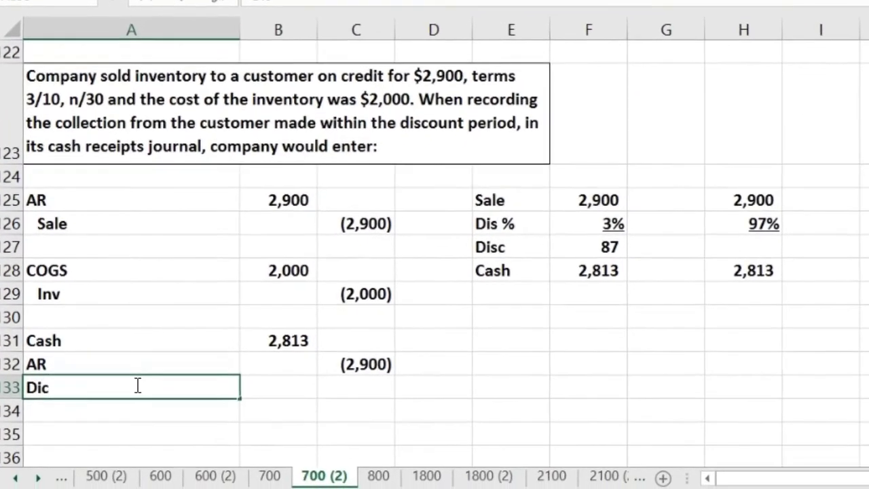
pyautogui.press('Tab')
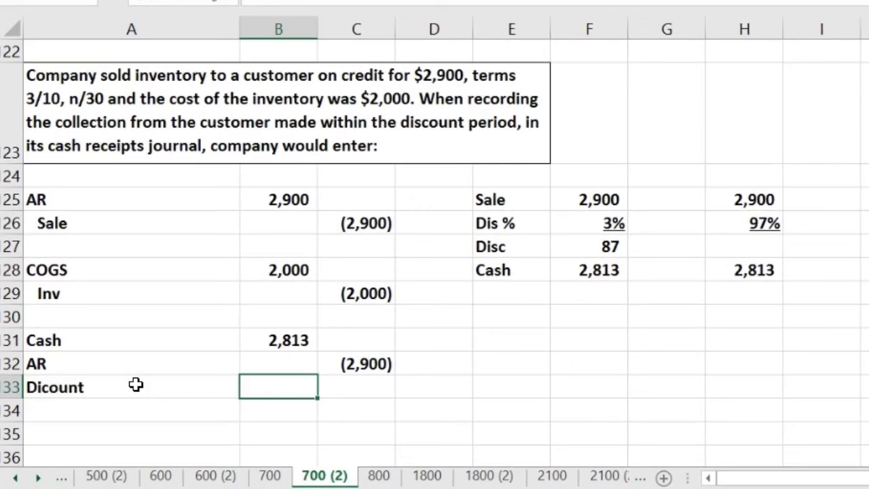
# Try to calculate the discount in B133 by summing the cash and AR amounts in B131:C132.
pyautogui.moveTo(271, 344); pyautogui.dragTo(339, 362)
pyautogui.click(299, 387)
pyautogui.write('=sum(')
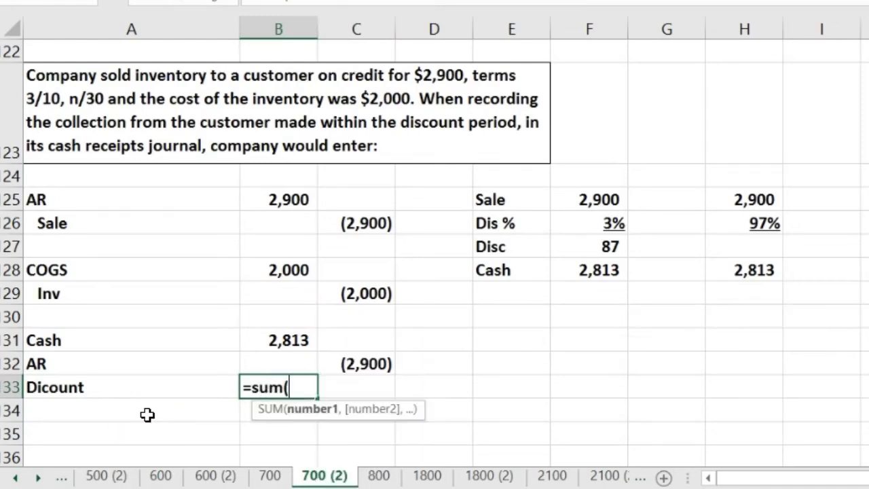
pyautogui.press('Up')
pyautogui.hotkey('shift', 'Right')
pyautogui.hotkey('shift', 'Up')
pyautogui.press('Return')
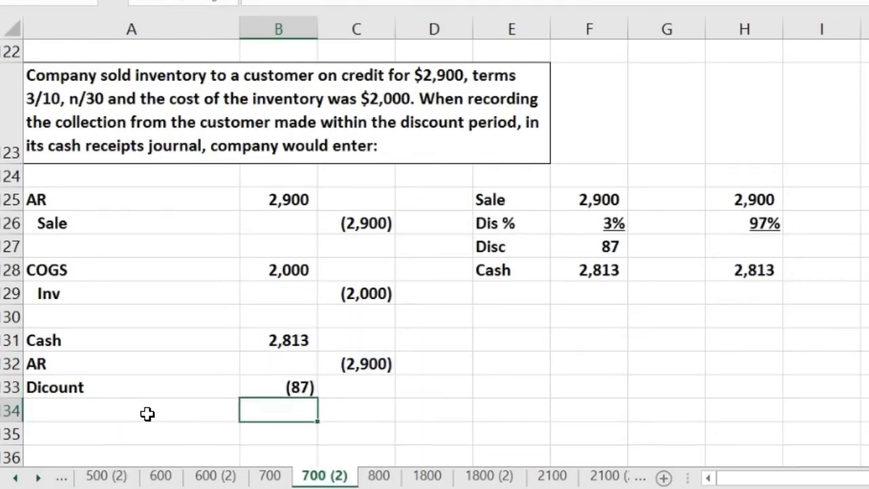
# Change the discount label in A133 to Sales Dicount.
pyautogui.click(57, 389)
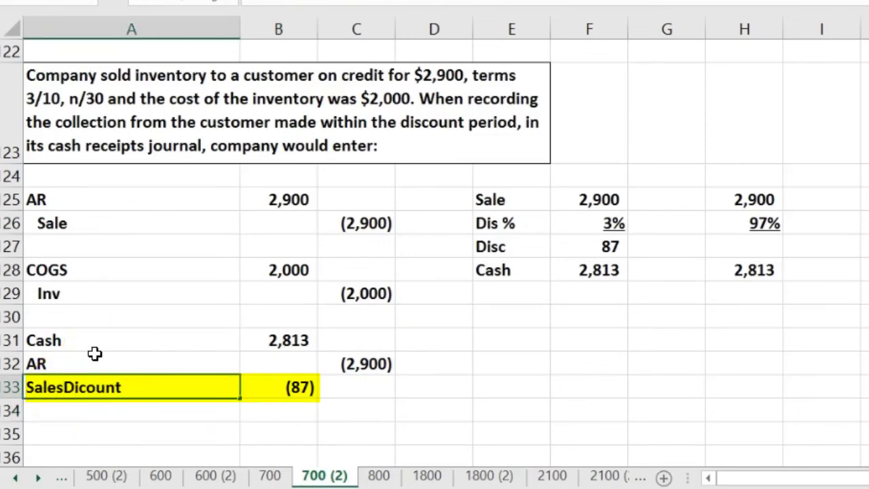
pyautogui.press('Down')
pyautogui.press('Right')
# Try the negative sum of B131:C132 as the discount in B133, and clear the cell.
pyautogui.press('Up')
pyautogui.write('-sum(')
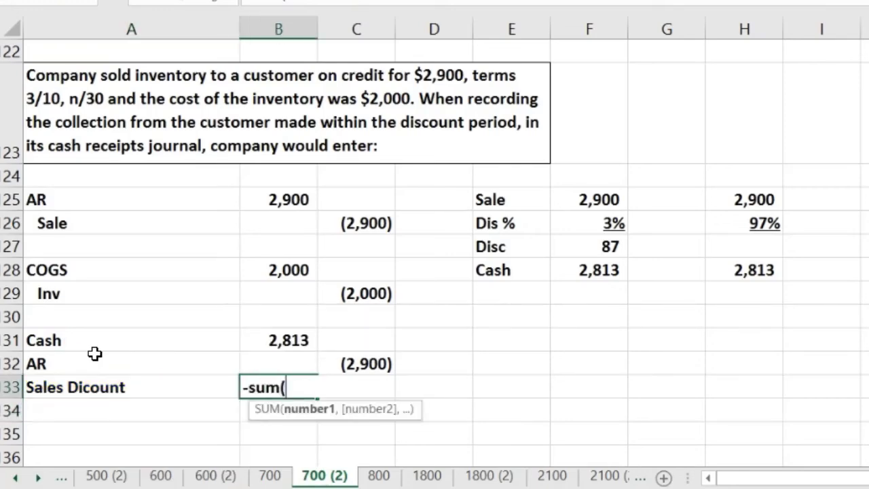
pyautogui.moveTo(282, 328)
pyautogui.mouseDown()
pyautogui.moveTo(285, 349)
pyautogui.moveTo(355, 364)
pyautogui.mouseUp()
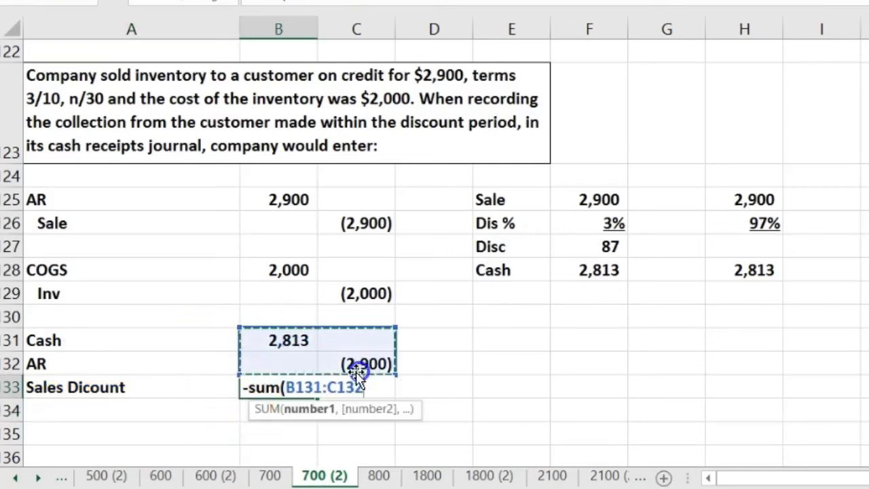
pyautogui.press('Return')
pyautogui.press('Up')
pyautogui.press('Delete')
# Calculate the sales discount in B133 by multiplying the sale in F125 by .03.
pyautogui.press('Down')
pyautogui.press('Up')
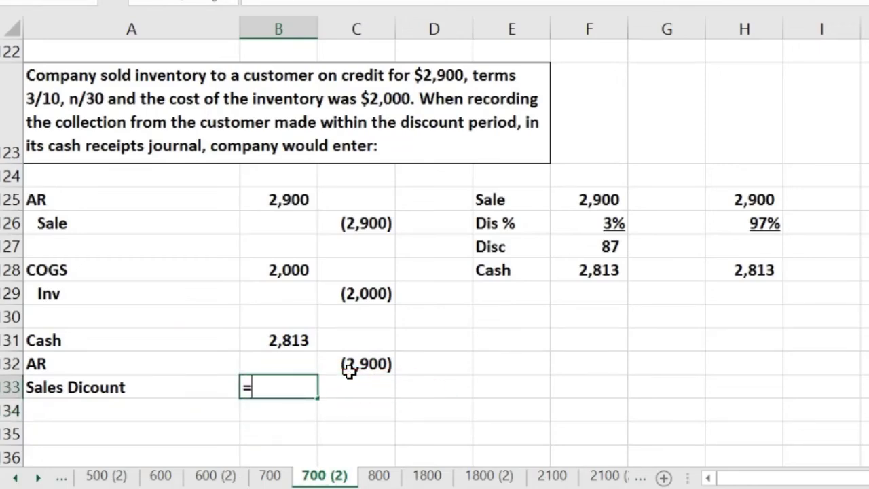
pyautogui.write('=')
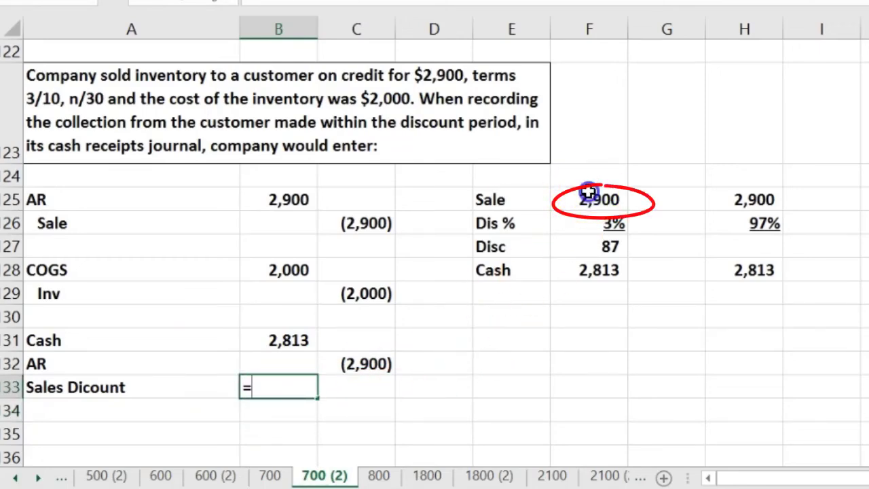
pyautogui.click(588, 198)
pyautogui.write('*')
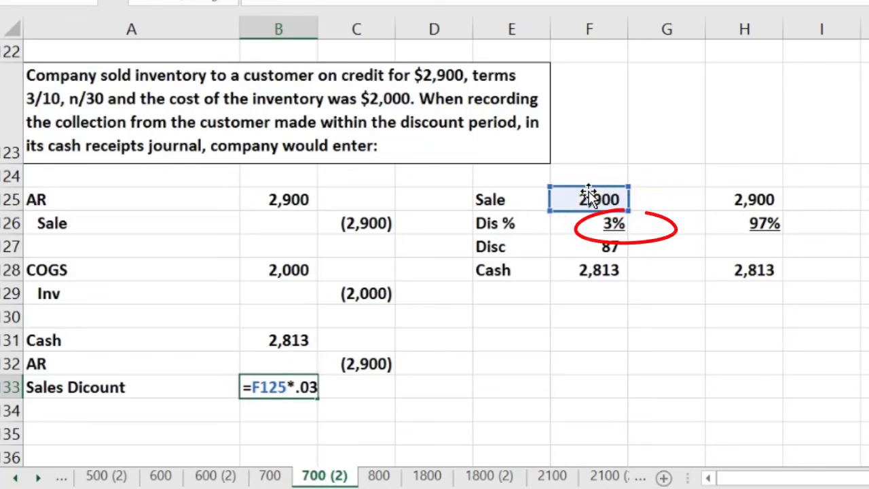
pyautogui.write('.03')
pyautogui.press('Return')
pyautogui.moveTo(285, 340); pyautogui.dragTo(302, 389)
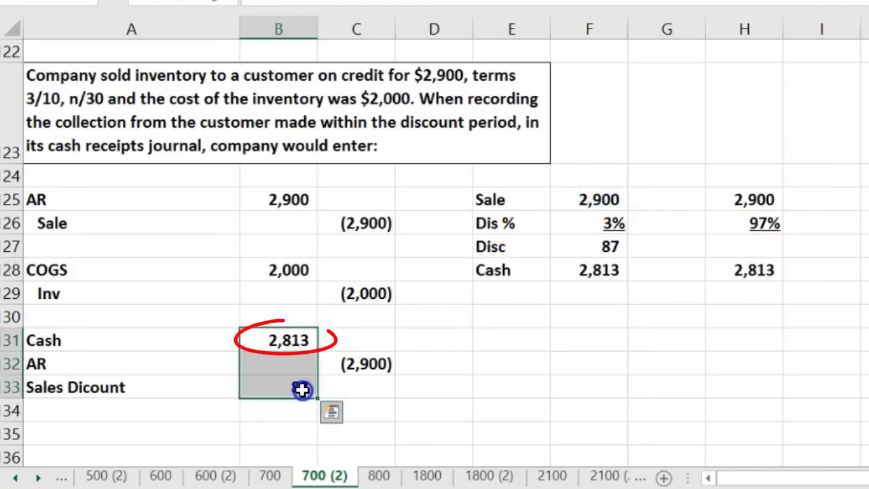
pyautogui.click(375, 362)
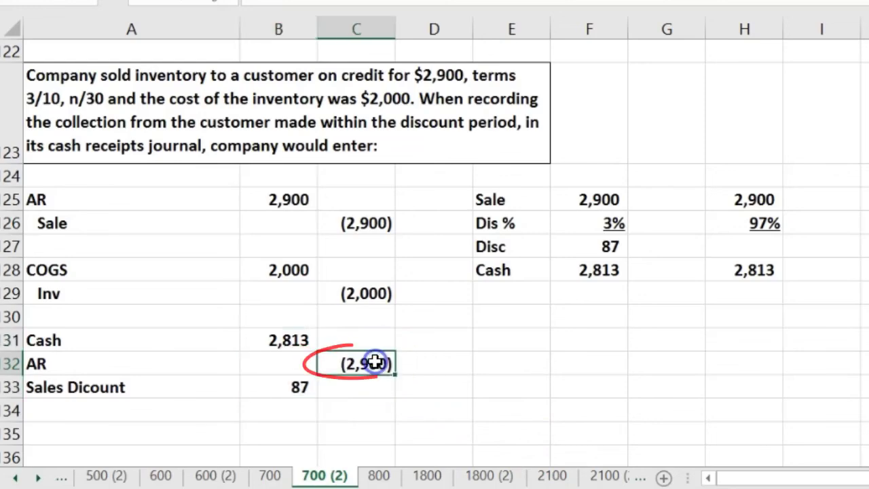
# Rearrange the collection entry so the Sales Dicount line is in row 132 and the AR line in row 133.
pyautogui.moveTo(184, 366); pyautogui.dragTo(344, 367)
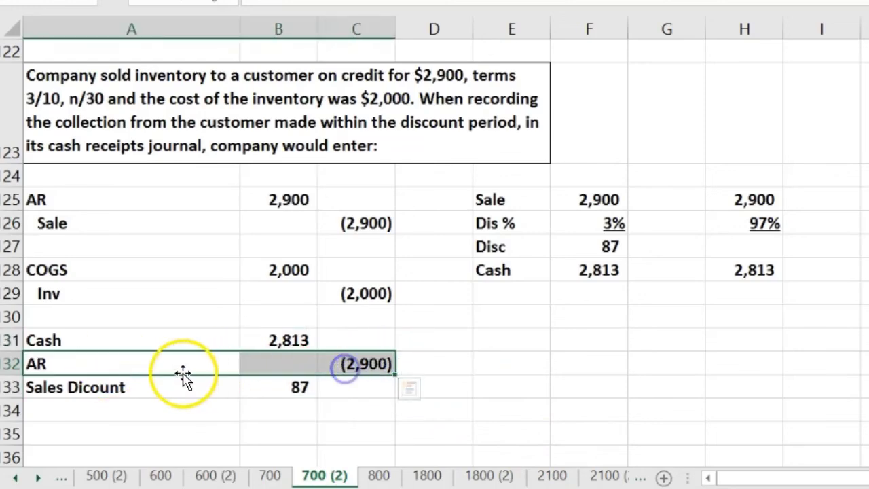
pyautogui.moveTo(183, 373); pyautogui.dragTo(178, 399)
pyautogui.moveTo(116, 386); pyautogui.dragTo(348, 411)
pyautogui.moveTo(192, 375); pyautogui.dragTo(192, 365)
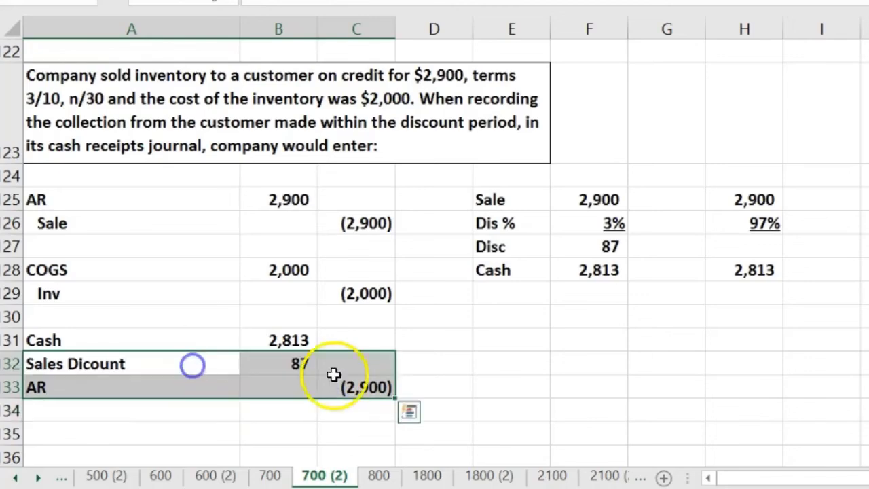
# Review the collection entry by selecting its Cash, Sales Dicount and AR lines in turn.
pyautogui.click(540, 364)
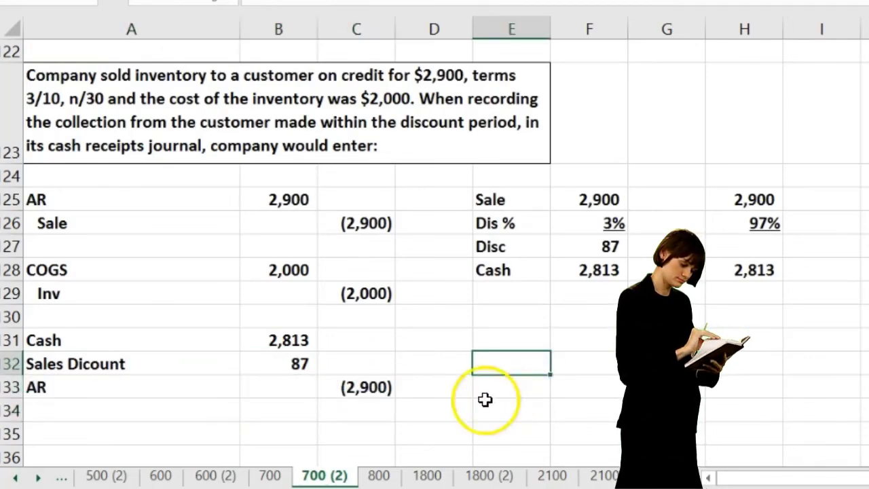
pyautogui.moveTo(147, 347); pyautogui.dragTo(271, 334)
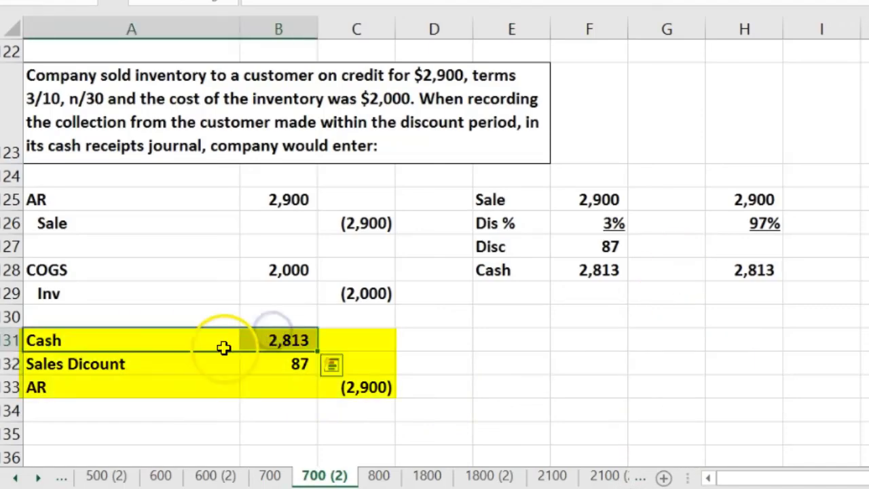
pyautogui.moveTo(146, 367); pyautogui.dragTo(274, 365)
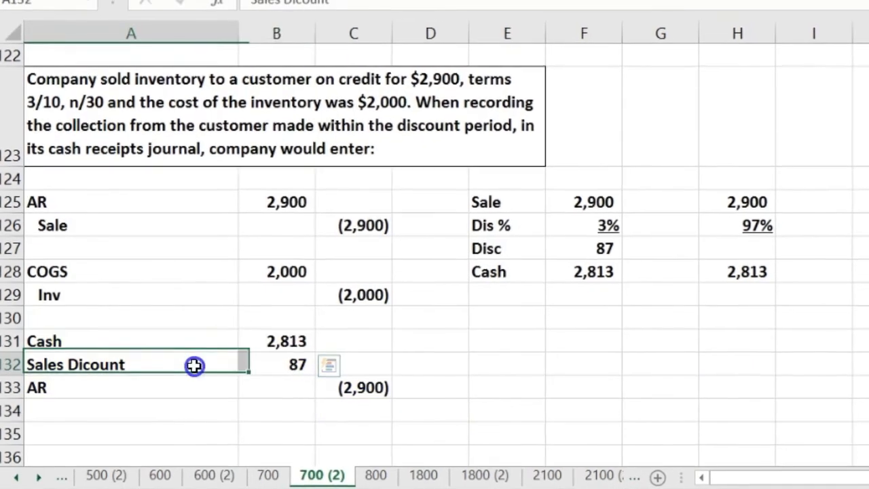
pyautogui.moveTo(169, 391); pyautogui.dragTo(326, 390)
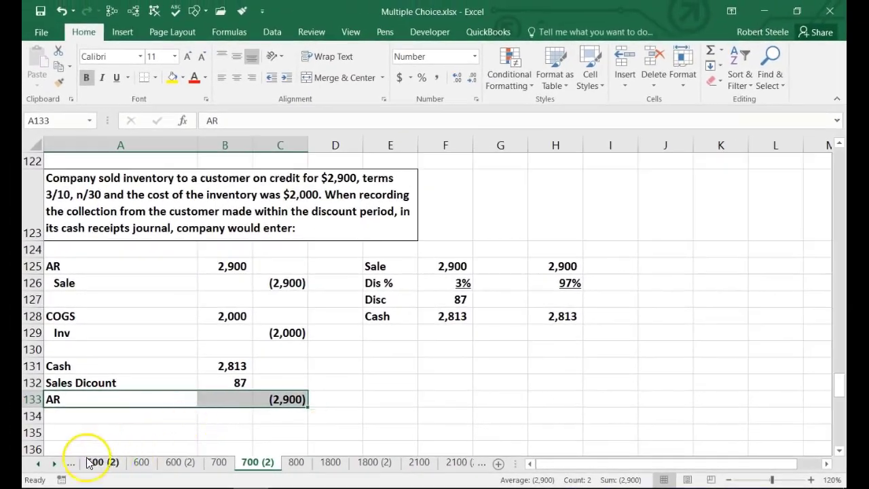